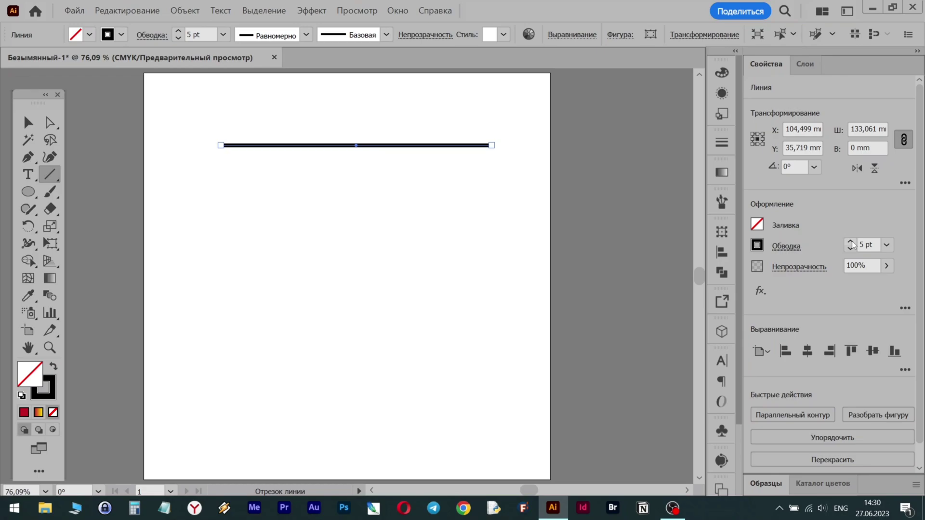
Set the horizontal line's stroke weight to 7 pt
left_click(852, 243)
left_click(851, 249)
left_click(848, 243)
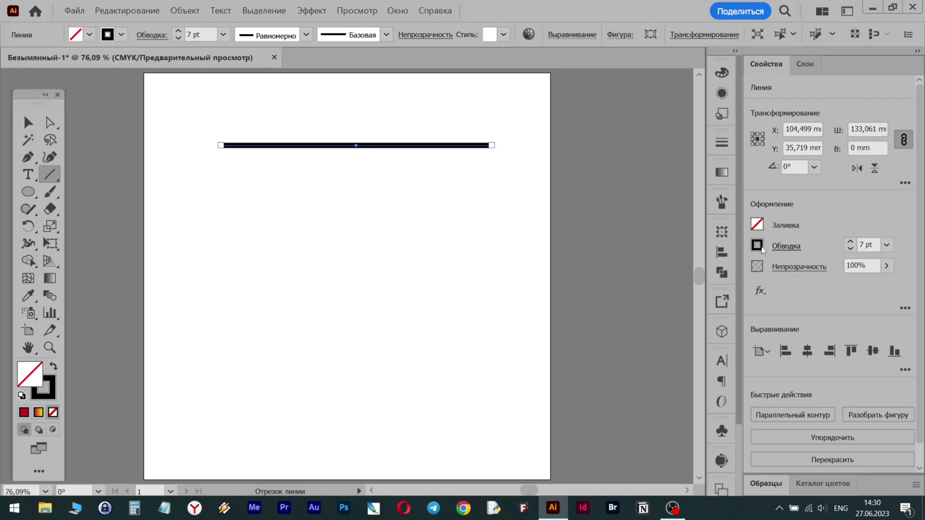
Give the line round caps and round corner joins, and apply the lens-shaped width profile that tapers at both ends
left_click(793, 246)
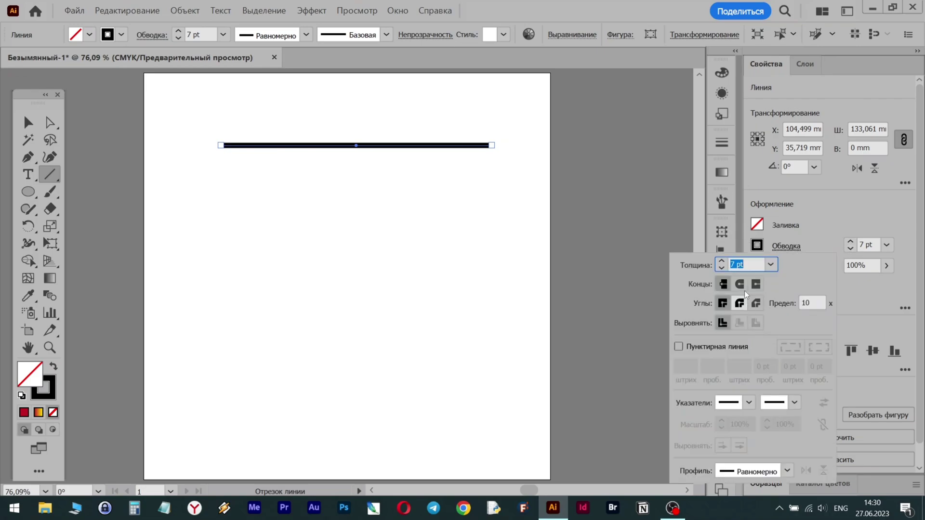
left_click(740, 284)
left_click(740, 303)
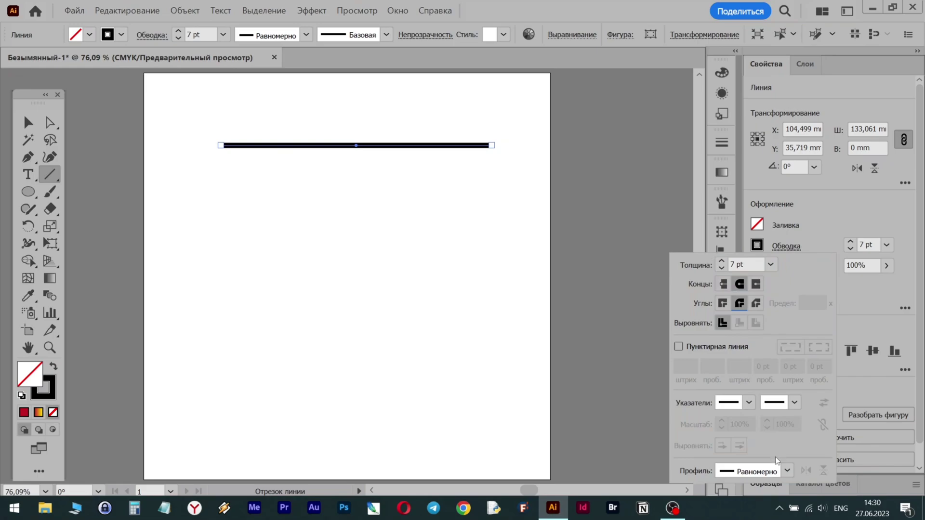
left_click(787, 470)
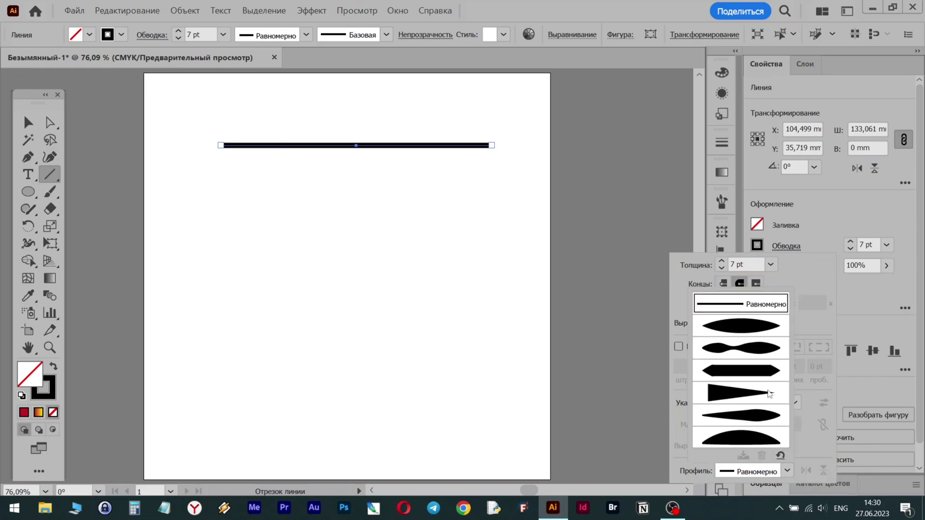
left_click(761, 328)
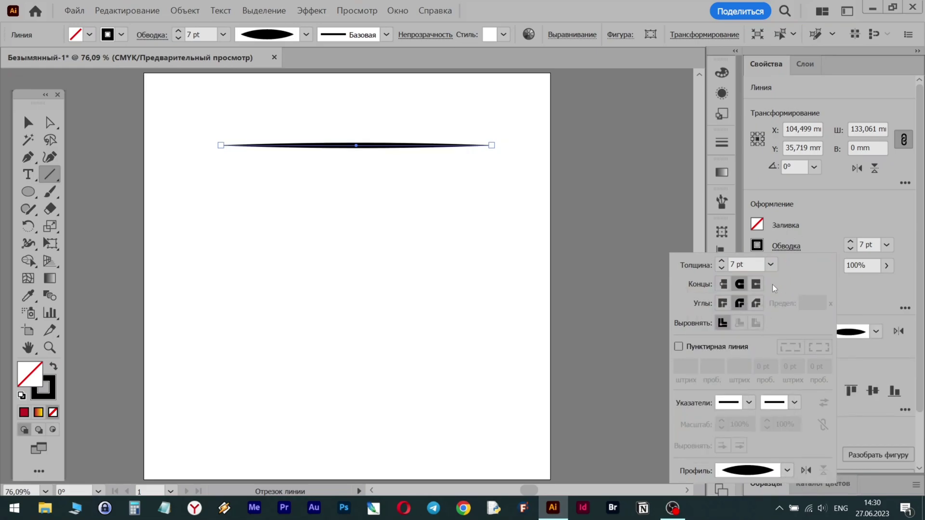
Turn the line's stroke into a dotted line with a 0 pt dash and a 13 pt gap
left_click(686, 351)
left_click(712, 367)
scroll(710, 368, "up", 12)
scroll(710, 368, "down", 12)
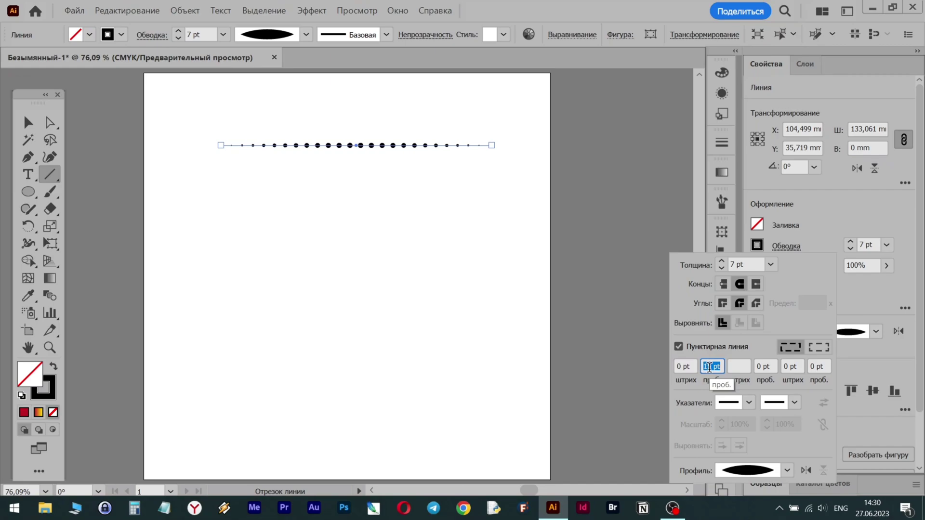
type("13")
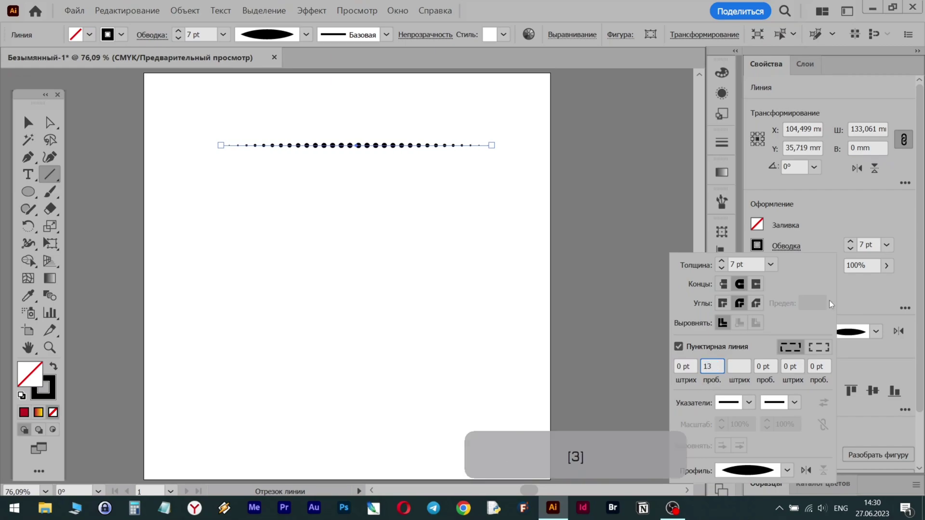
left_click(746, 346)
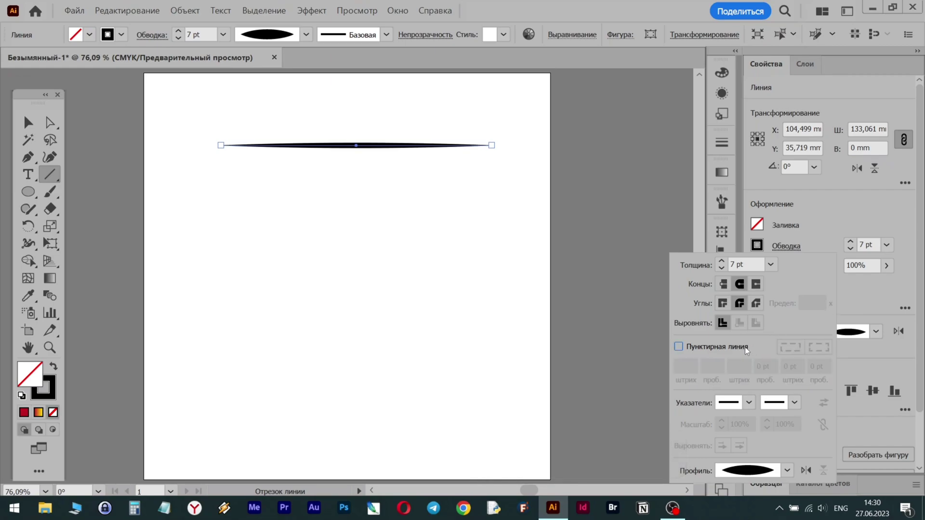
left_click(702, 347)
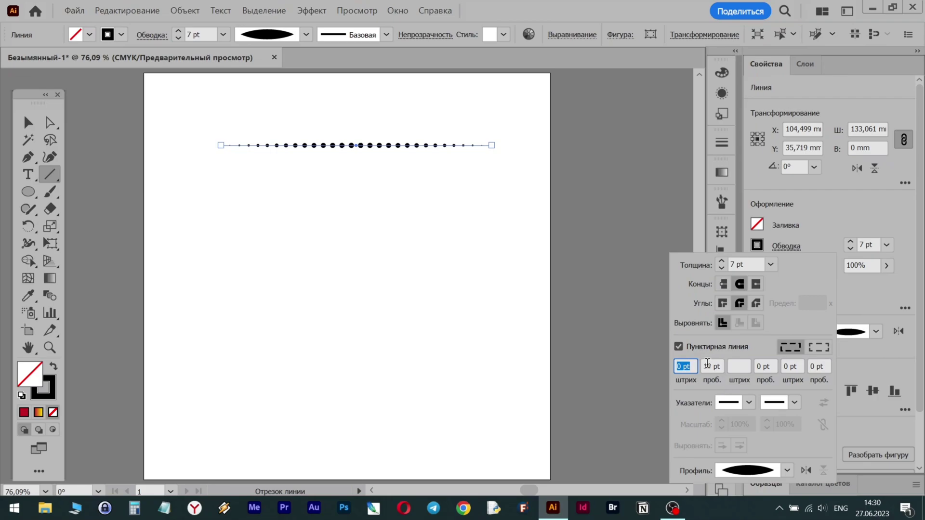
left_click_drag(706, 367, 725, 367)
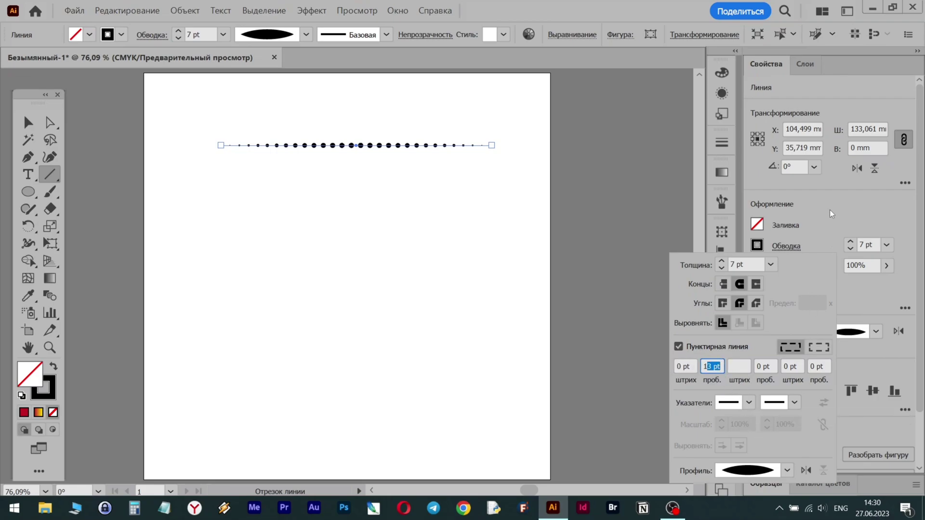
left_click(833, 204)
Duplicate the dotted line straight down, about 77 mm below the original
left_click(28, 123)
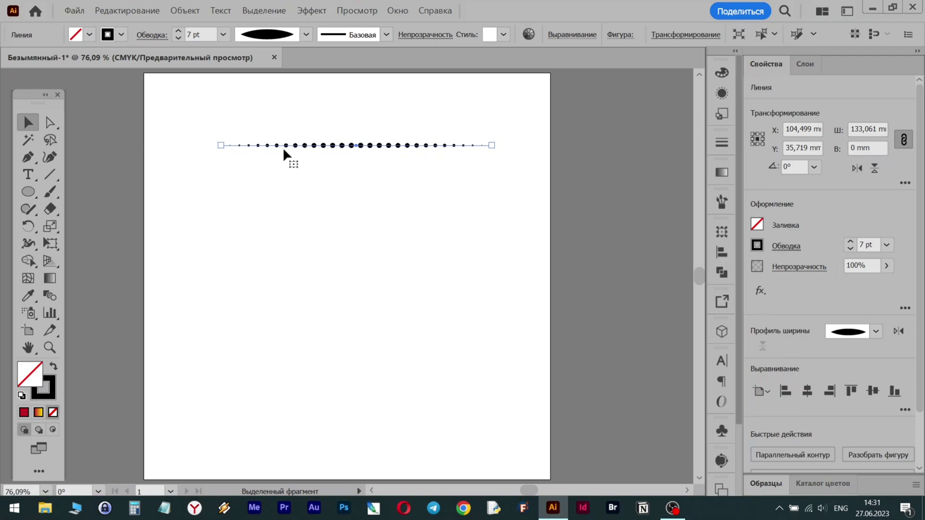
key("alt")
left_click_drag(352, 147, 355, 303)
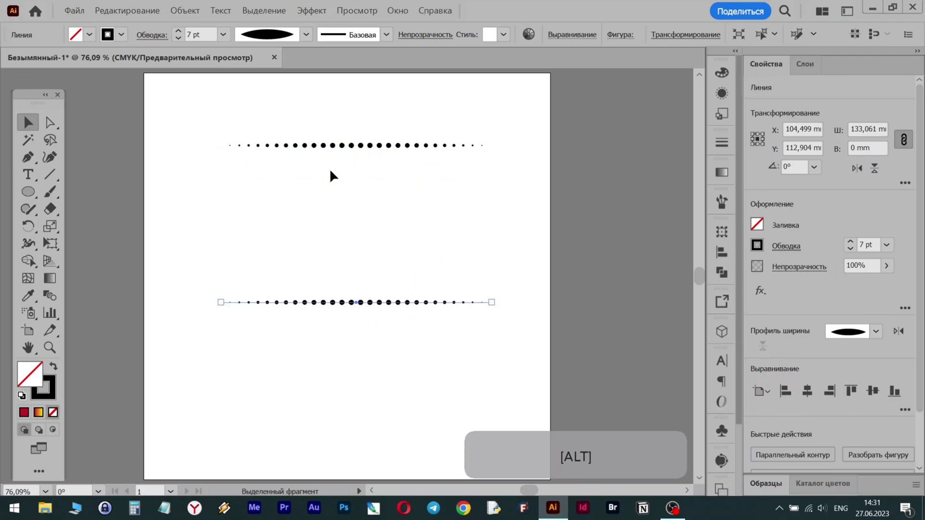
Select both dotted lines and create a blend between them
left_click_drag(339, 114, 404, 371)
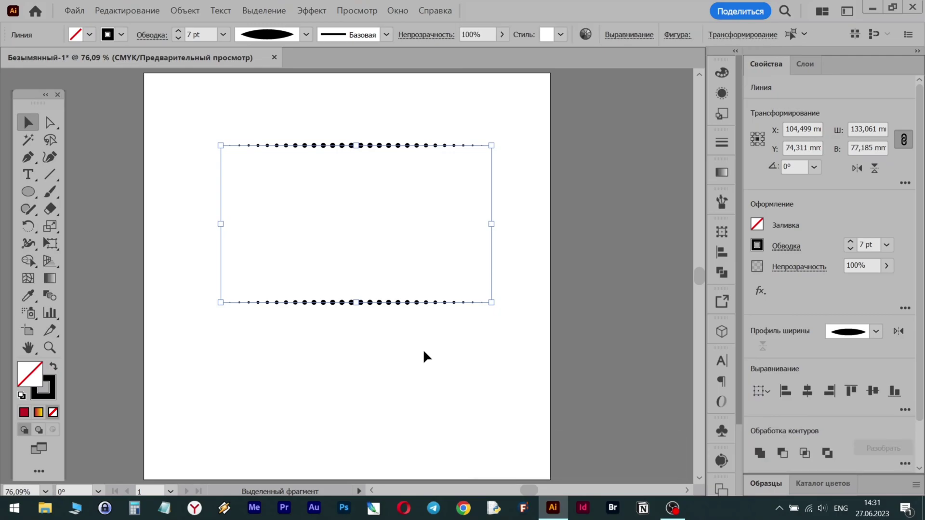
left_click(175, 13)
mouse_move(265, 321)
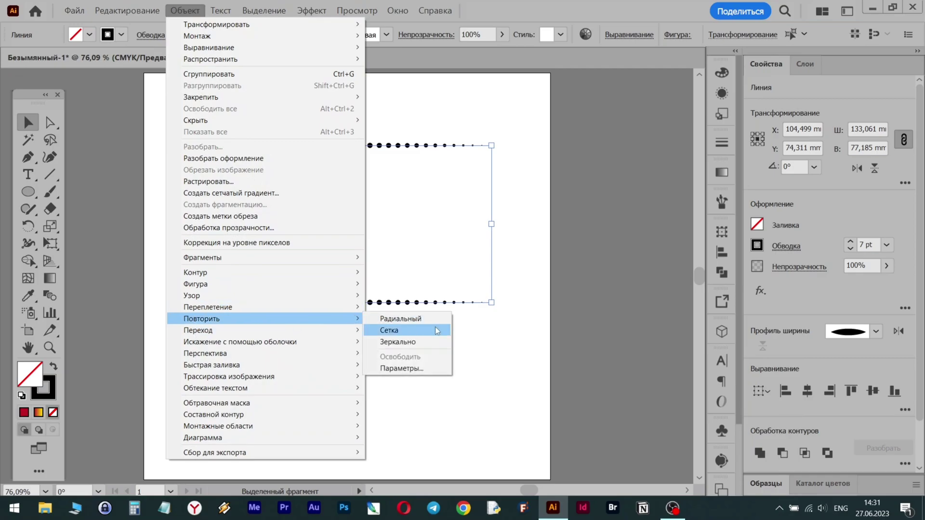
mouse_move(307, 331)
left_click(380, 331)
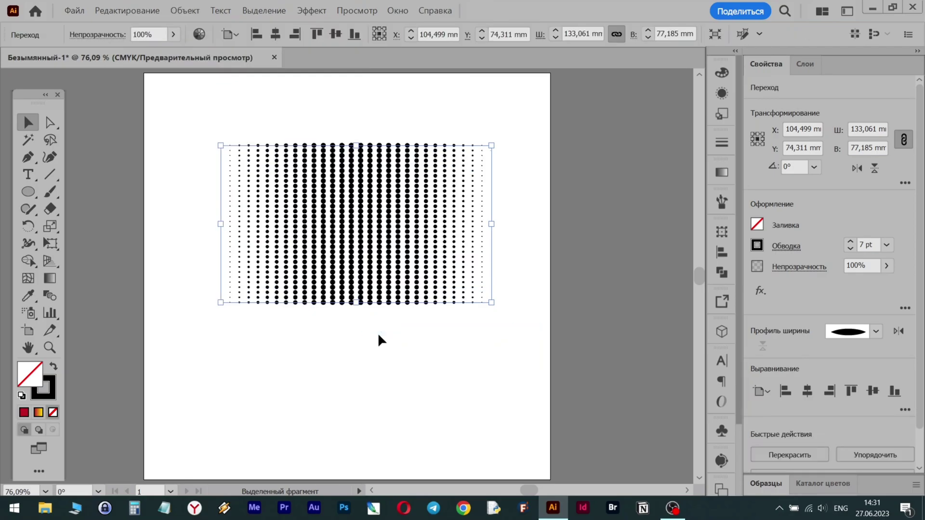
Set the blend spacing to 20 specified steps and move the dot pattern slightly lower toward the middle of the artboard
scroll(838, 438, "down", 2)
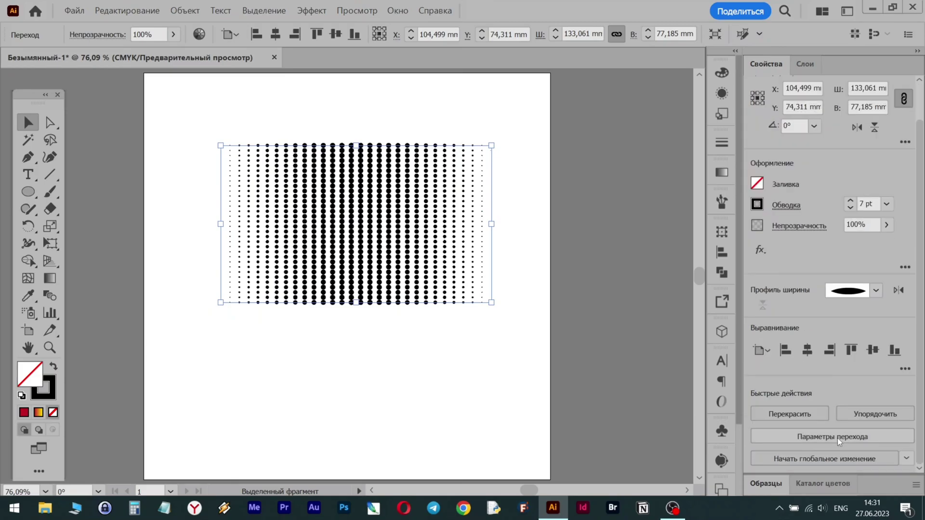
left_click(837, 438)
left_click(706, 339)
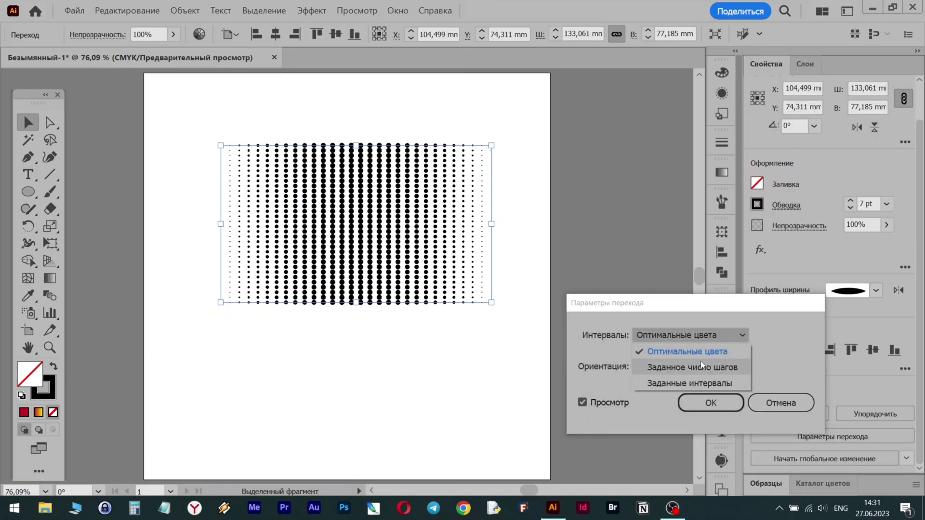
left_click(701, 362)
key("Down")
key("Down")
key("Down")
key("Down")
key("Down")
key("Down")
key("Down")
key("Down")
key("Down")
key("Down")
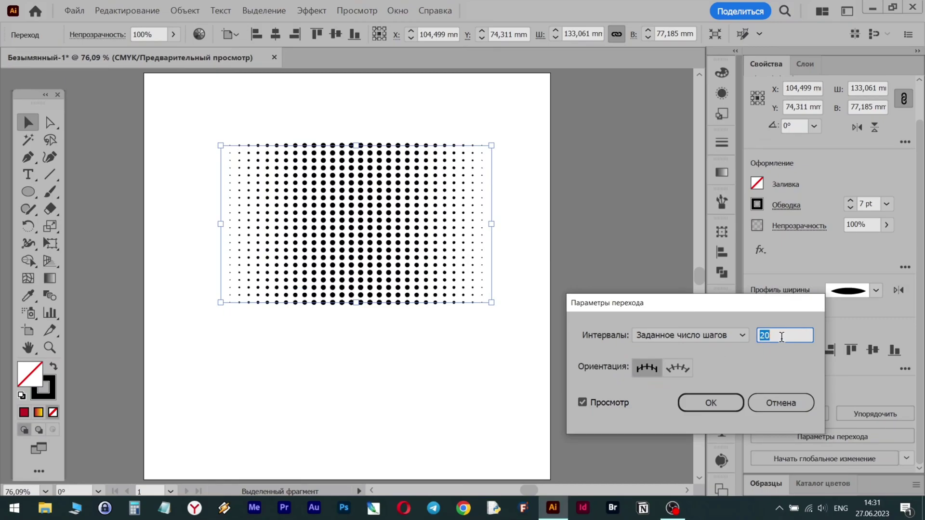
left_click(712, 403)
left_click_drag(363, 212, 352, 227)
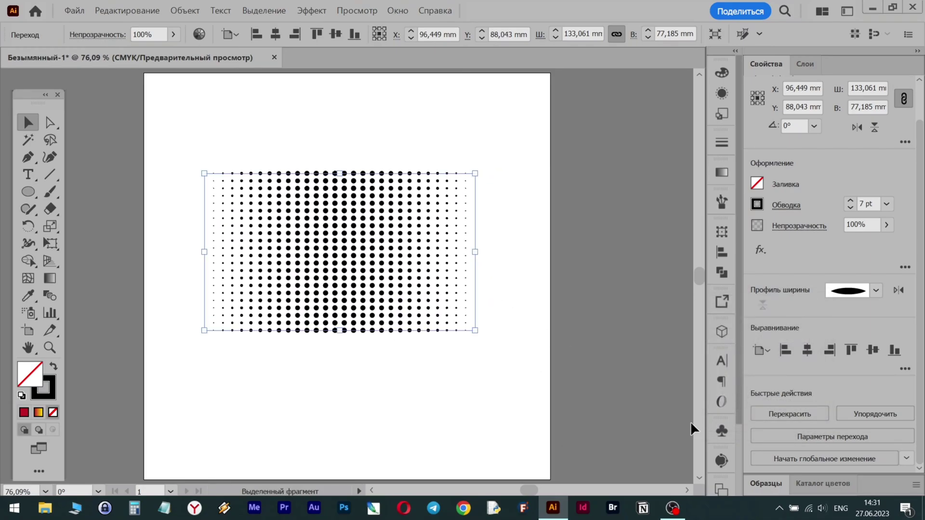
Save the blended dot pattern as a static symbol in the document's symbol collection
left_click(397, 10)
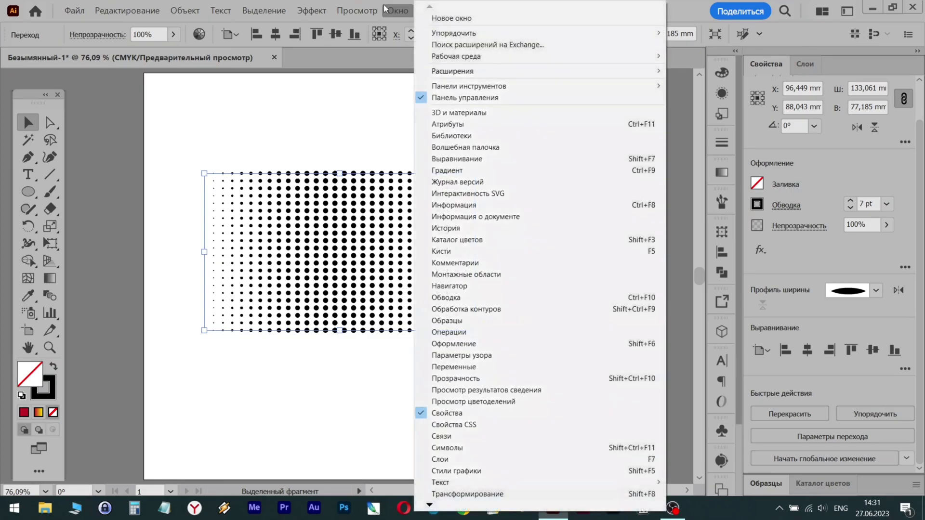
left_click(483, 449)
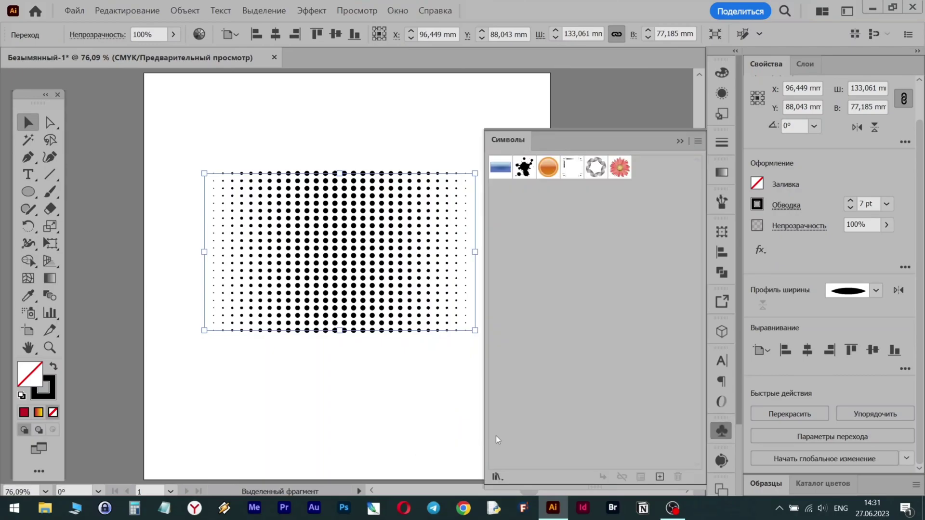
left_click(333, 194)
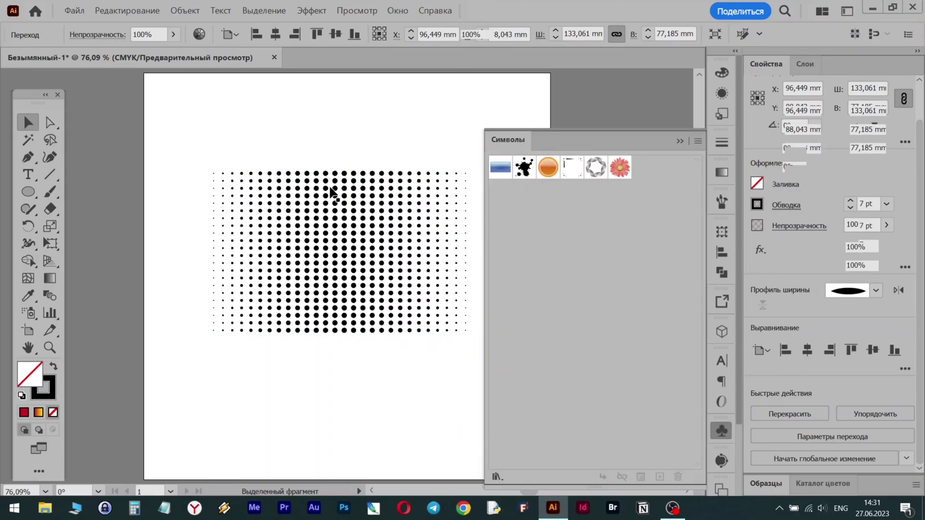
left_click_drag(337, 177, 599, 226)
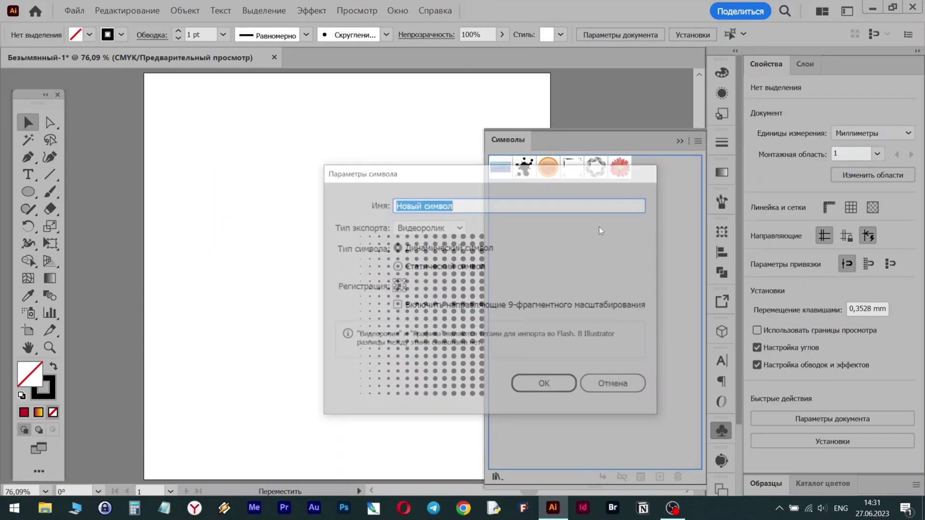
left_click(397, 267)
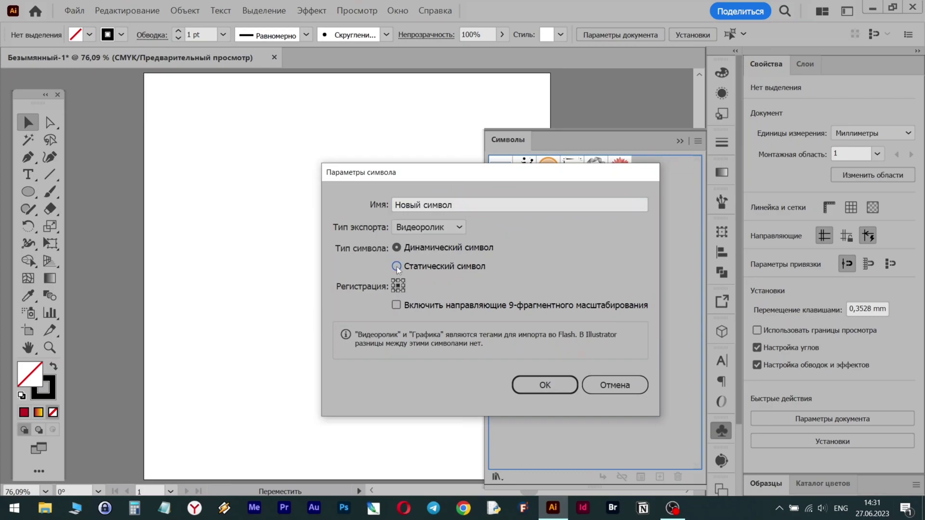
left_click(553, 390)
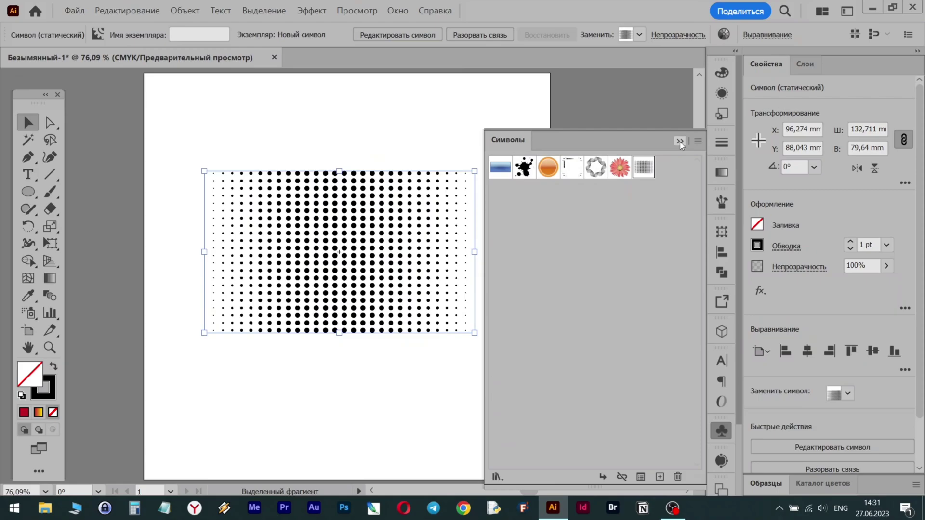
left_click(681, 142)
Delete the dot pattern's symbol instance from the artboard
left_click(415, 165)
left_click(438, 274)
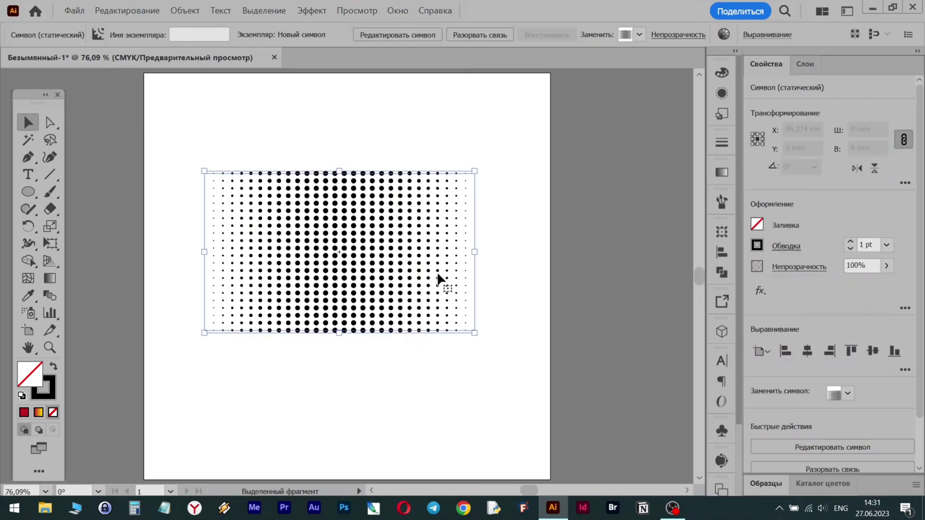
key("Delete")
Draw a circle about 106 mm in diameter near the centre of the artboard
left_click_drag(27, 191, 96, 225)
left_click_drag(326, 223, 433, 372)
key("alt")
key("space")
key("space")
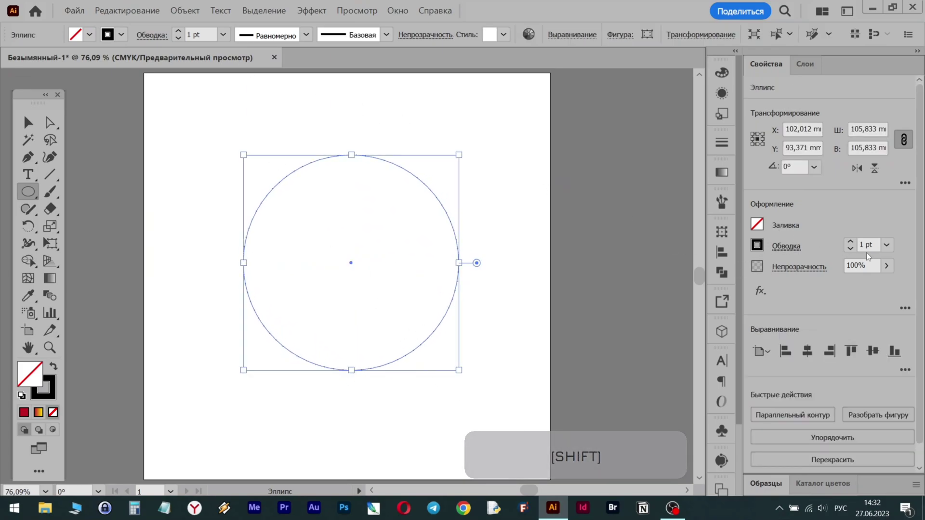
Reset the circle's stroke to butt caps and miter corner joins, and turn off the dashed line
left_click(784, 247)
left_click(724, 284)
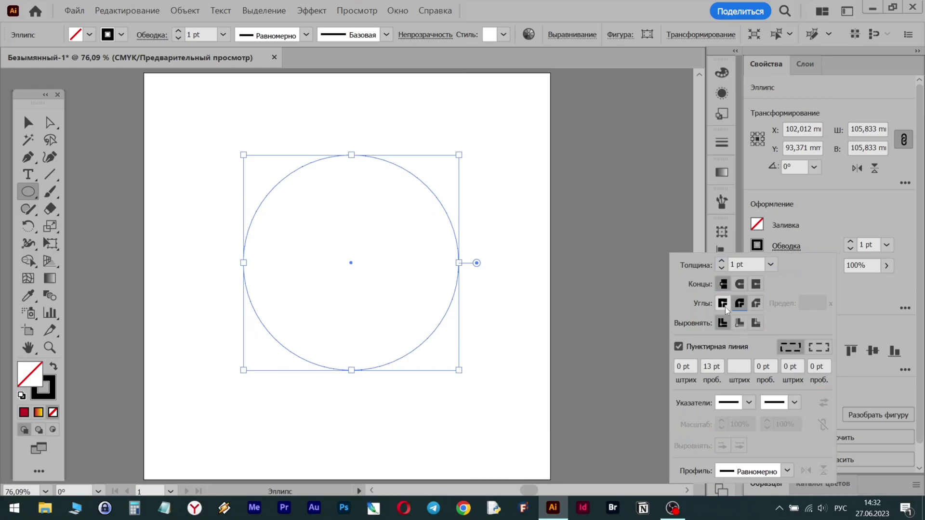
left_click(723, 303)
left_click(678, 346)
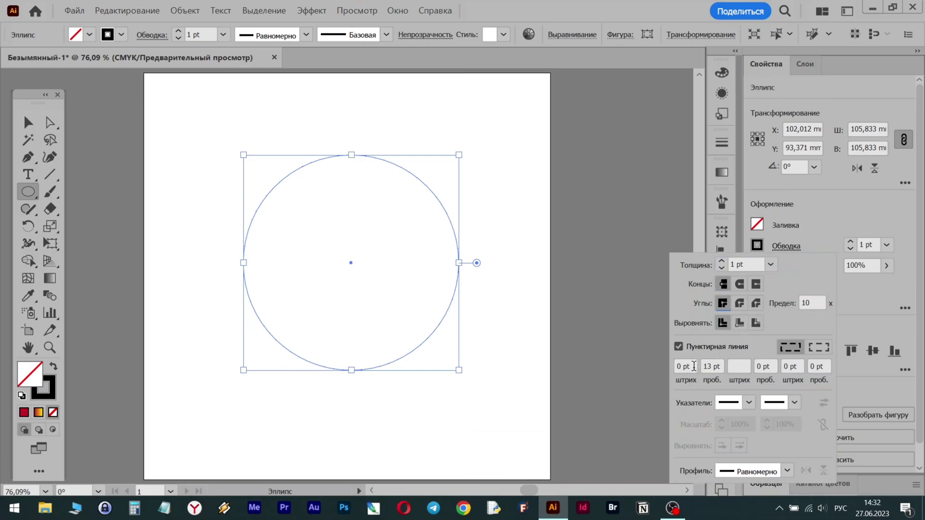
left_click(869, 197)
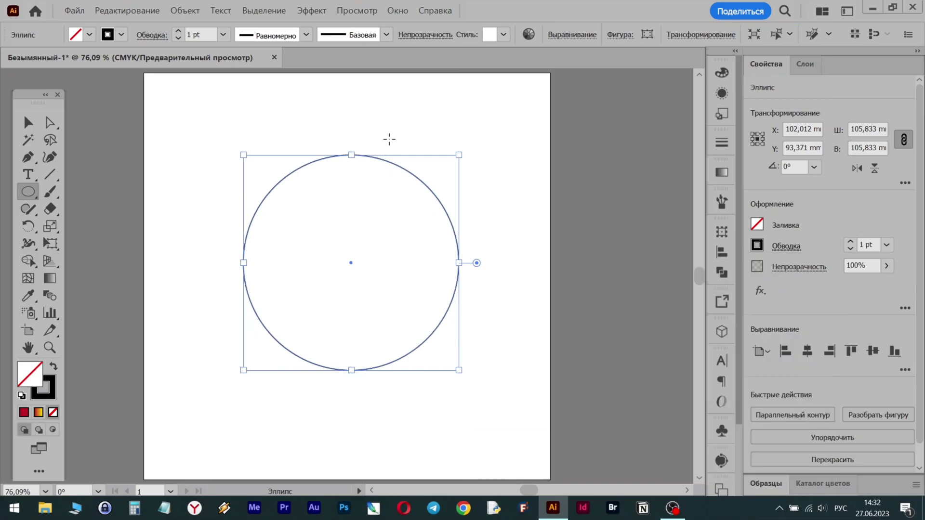
Delete the circle's left anchor point, leaving only the right half as an open arc
left_click(28, 122)
left_click(50, 123)
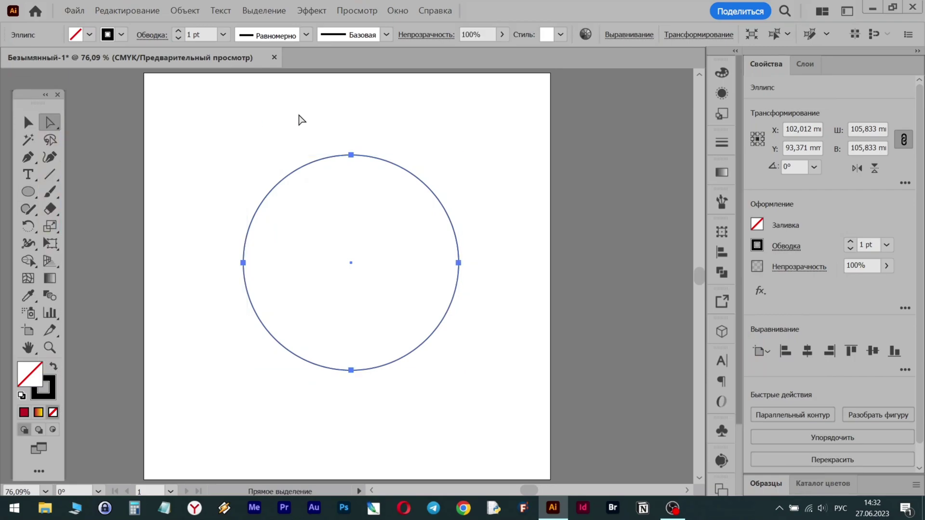
left_click_drag(221, 245, 275, 309)
key("Delete")
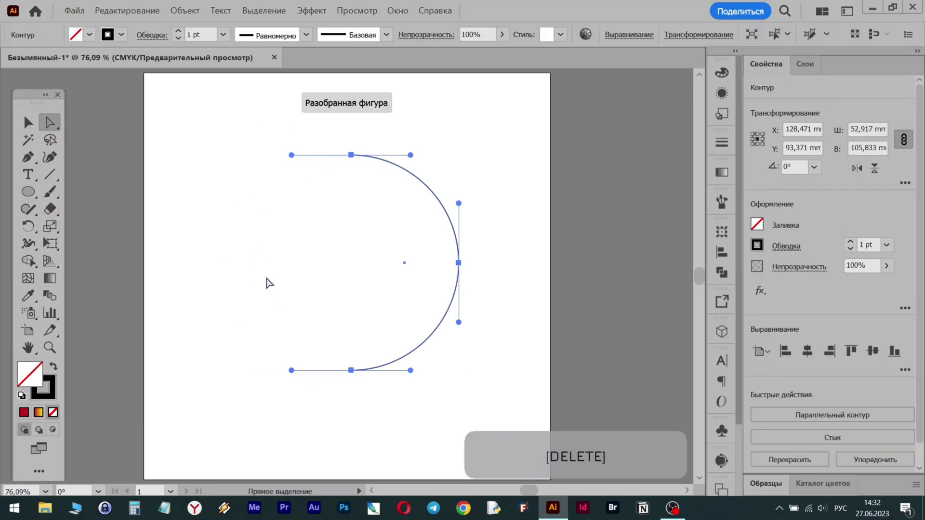
Apply the classic 3D Revolve effect to the arc with a 360° angle from the left edge and preview on
left_click(25, 122)
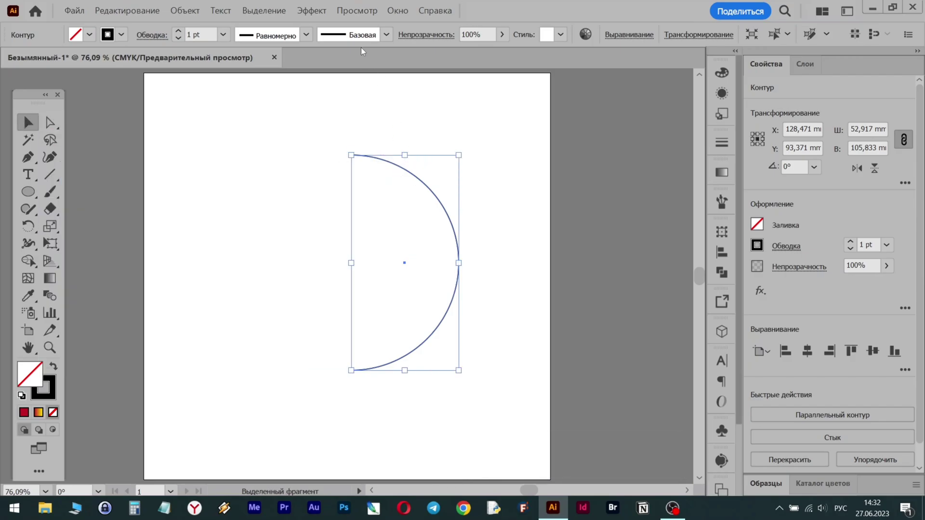
left_click(311, 11)
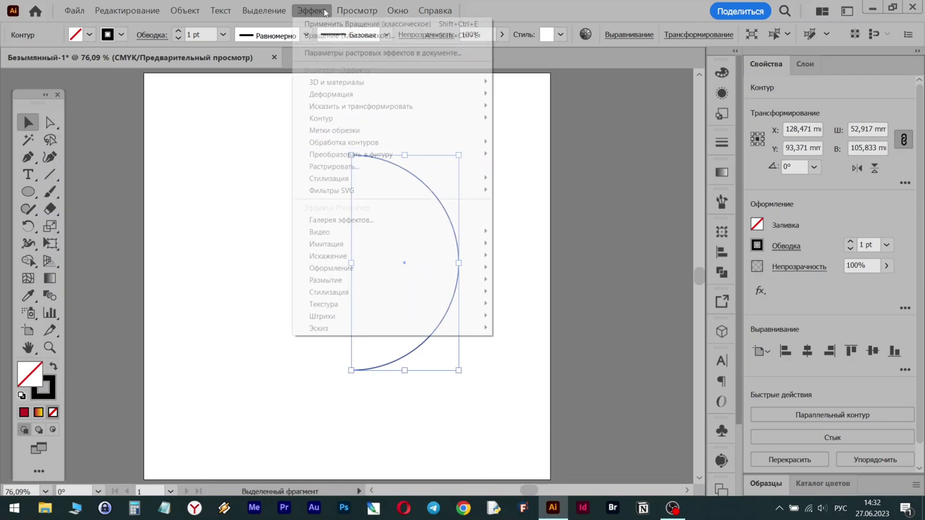
mouse_move(349, 82)
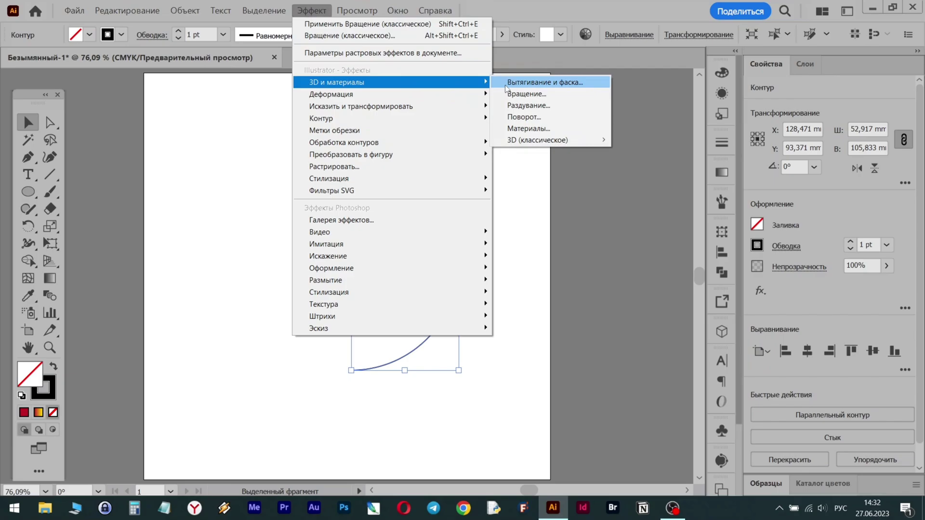
mouse_move(530, 141)
left_click(637, 152)
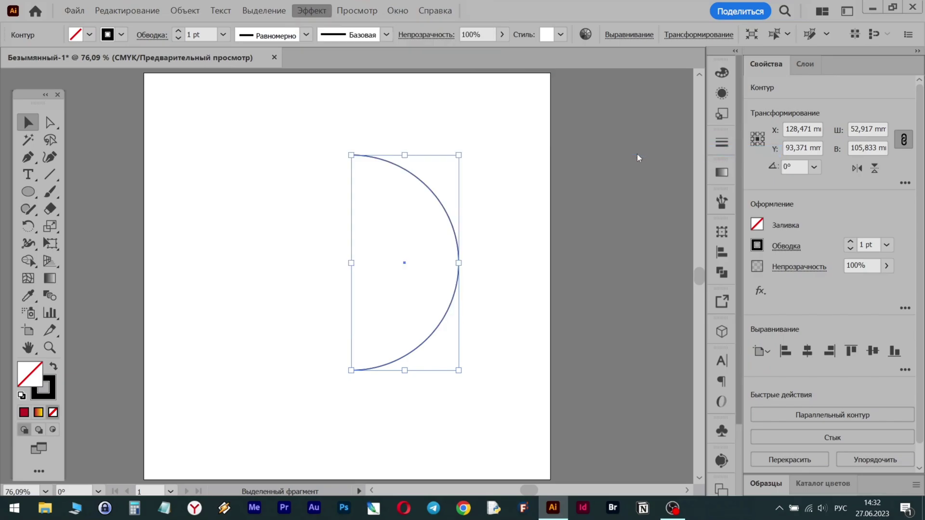
left_click_drag(621, 17, 686, 19)
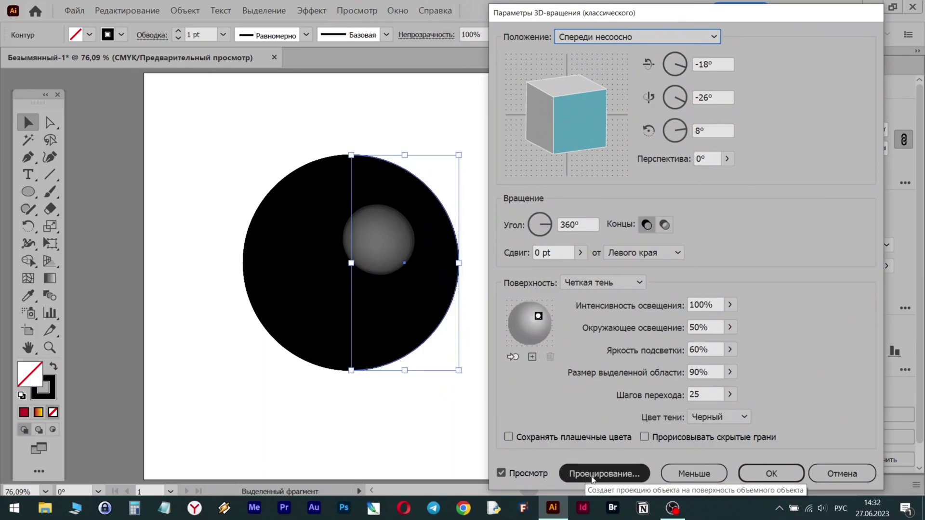
Map the dot pattern symbol "Новый символ" onto surface 1 of the sphere and make the 3D geometry invisible
left_click(633, 475)
left_click_drag(692, 12, 649, 98)
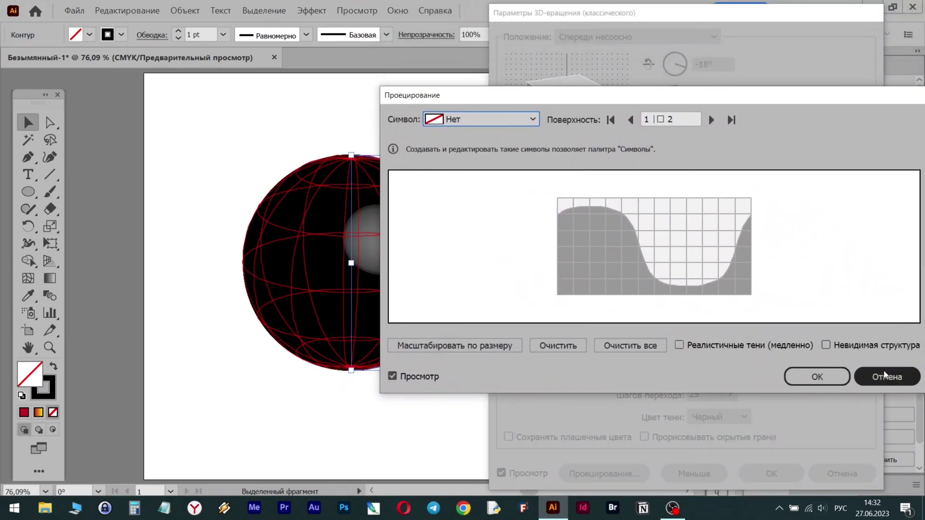
left_click(826, 345)
left_click_drag(648, 95, 699, 46)
left_click(585, 70)
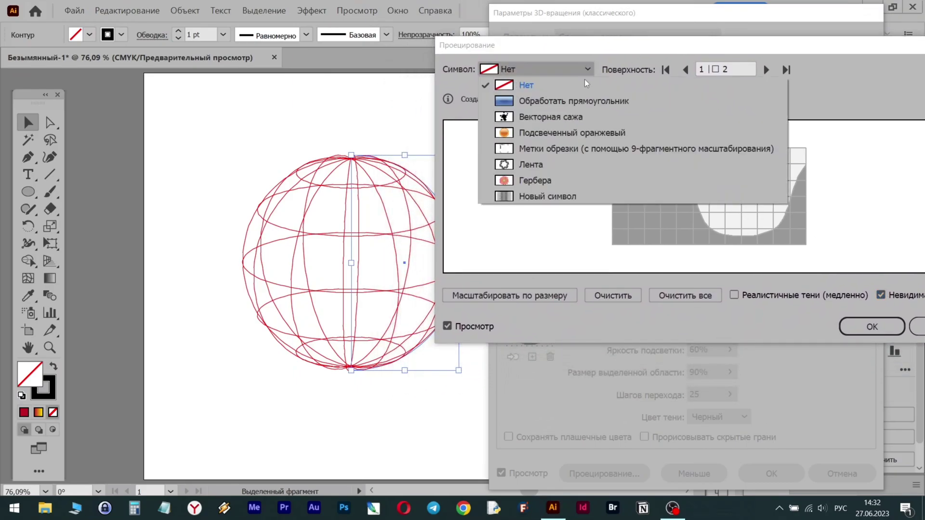
left_click(565, 194)
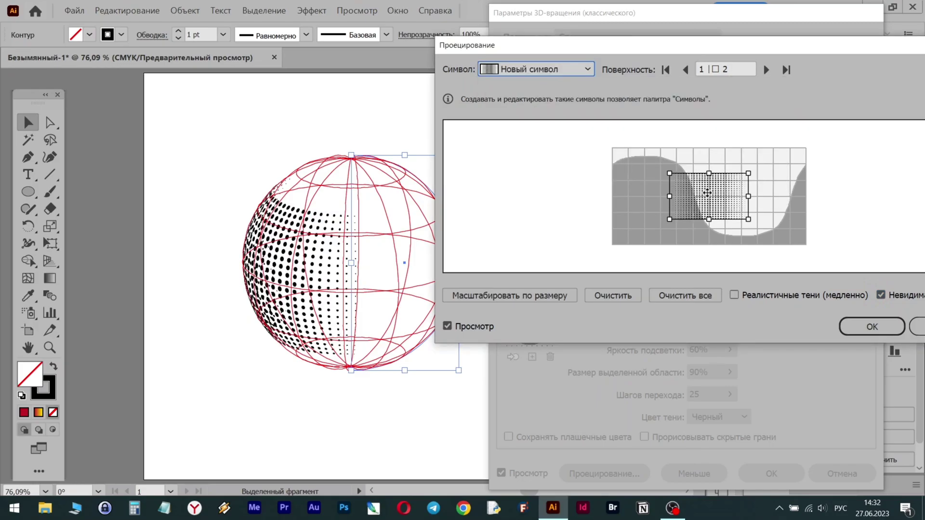
Move the mapped dot pattern onto the sphere's visible lower area and rotate it into a diagonal slope
left_click_drag(723, 198, 742, 211)
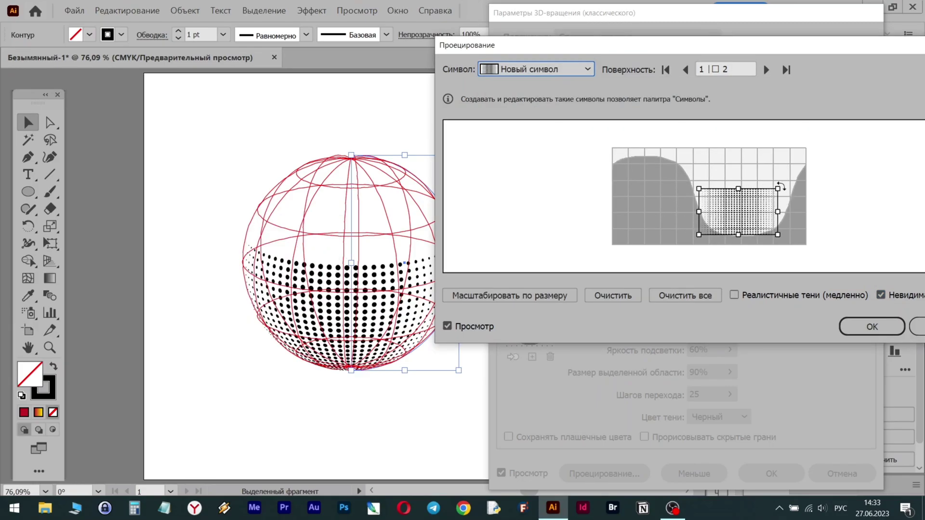
left_click_drag(784, 185, 819, 207)
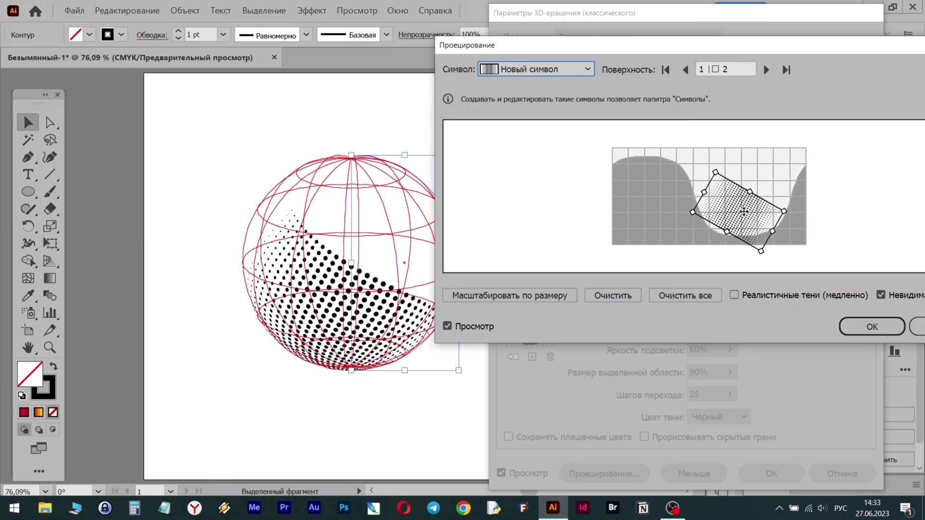
left_click_drag(751, 192, 725, 225)
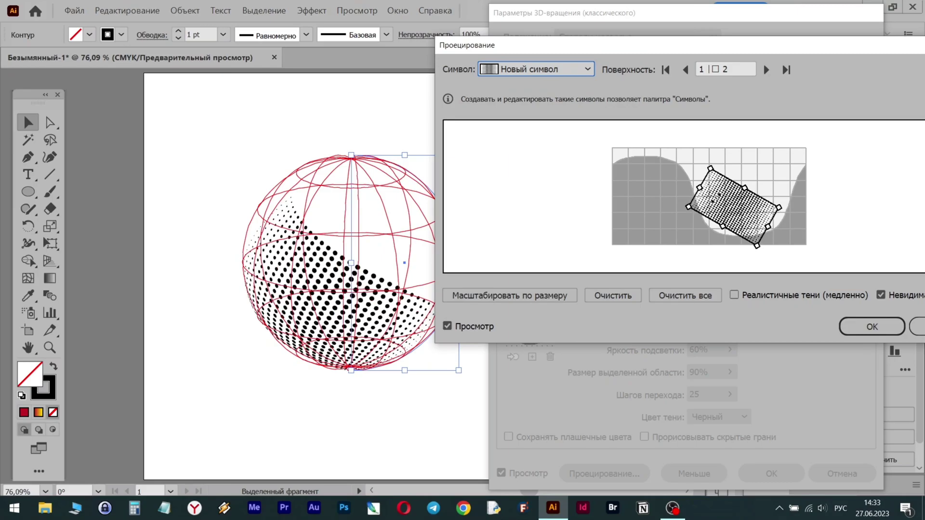
Stretch the mapped dot pattern along its length and slightly across to cover the sphere's lower left, and apply the mapping and the 3D effect
left_click_drag(700, 187, 689, 182)
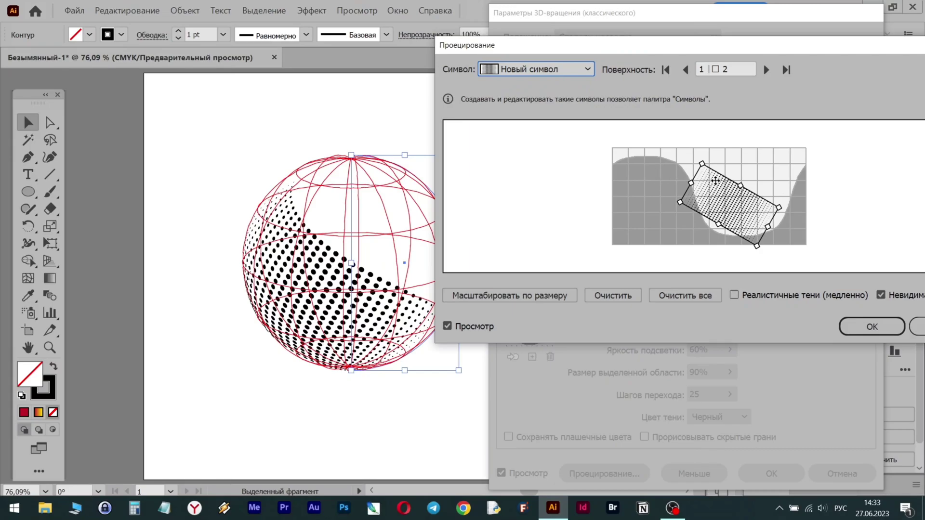
left_click_drag(685, 181, 680, 177)
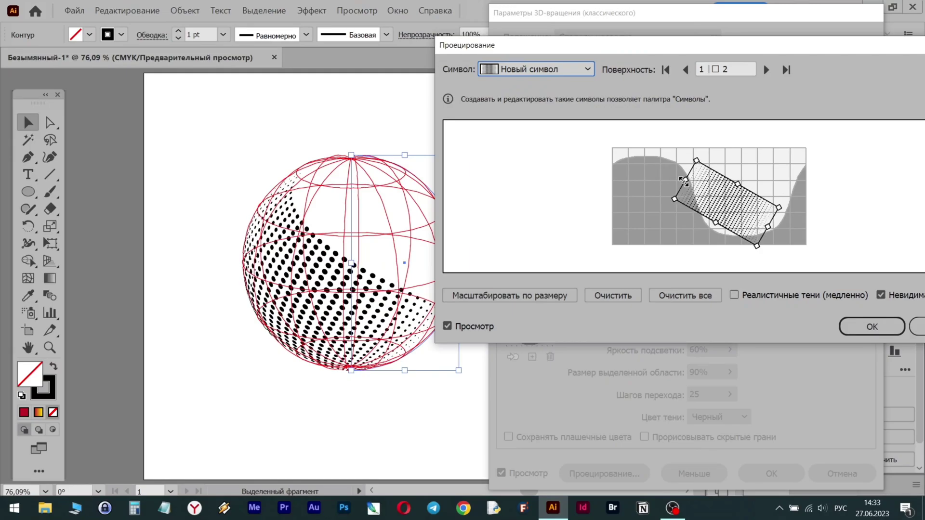
left_click_drag(769, 226, 771, 229)
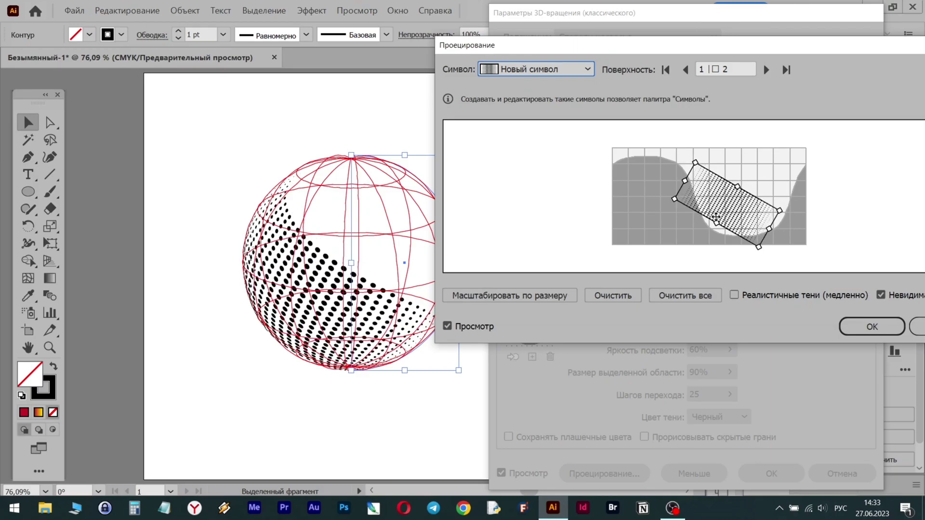
left_click_drag(715, 225, 713, 227)
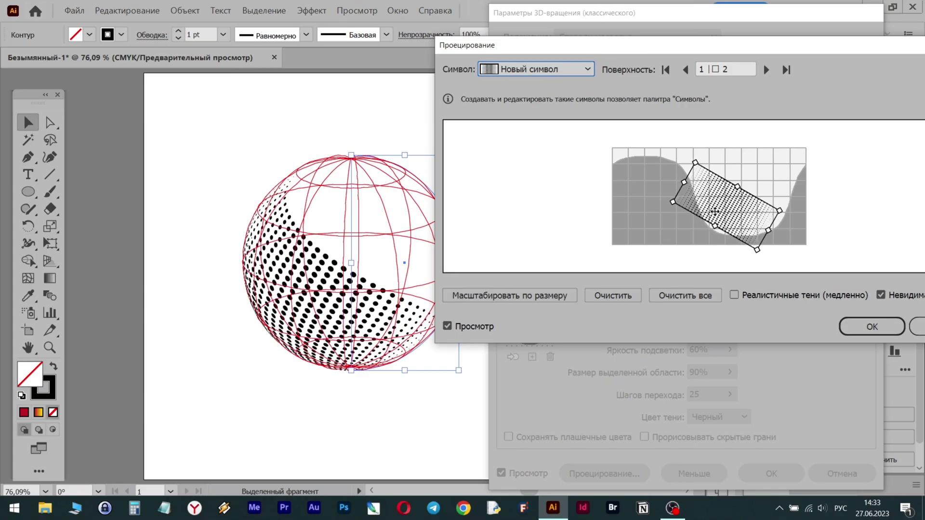
left_click_drag(768, 231, 770, 232)
left_click_drag(731, 50, 738, 54)
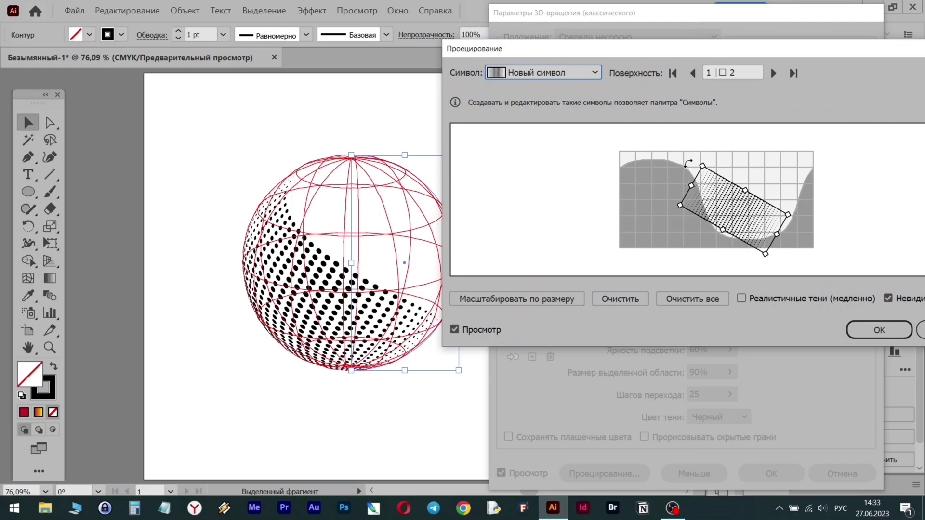
left_click_drag(777, 236, 779, 236)
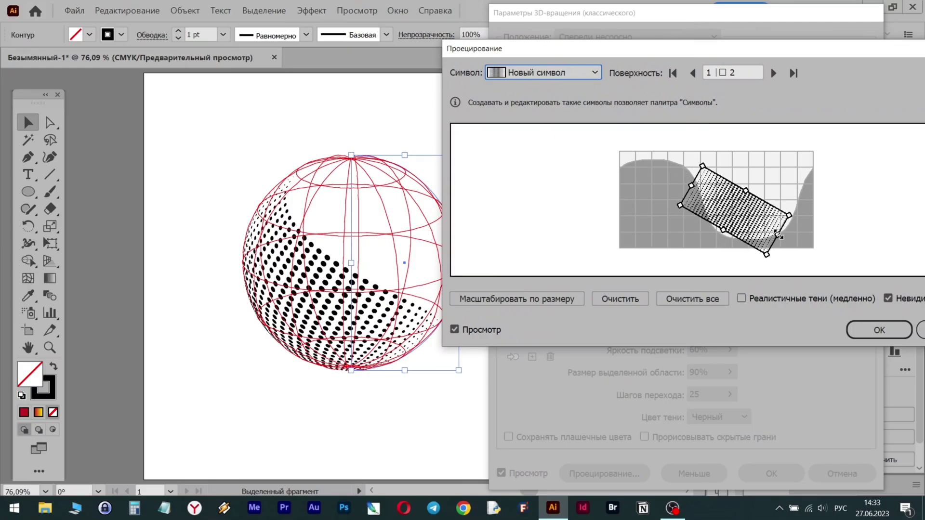
left_click(878, 330)
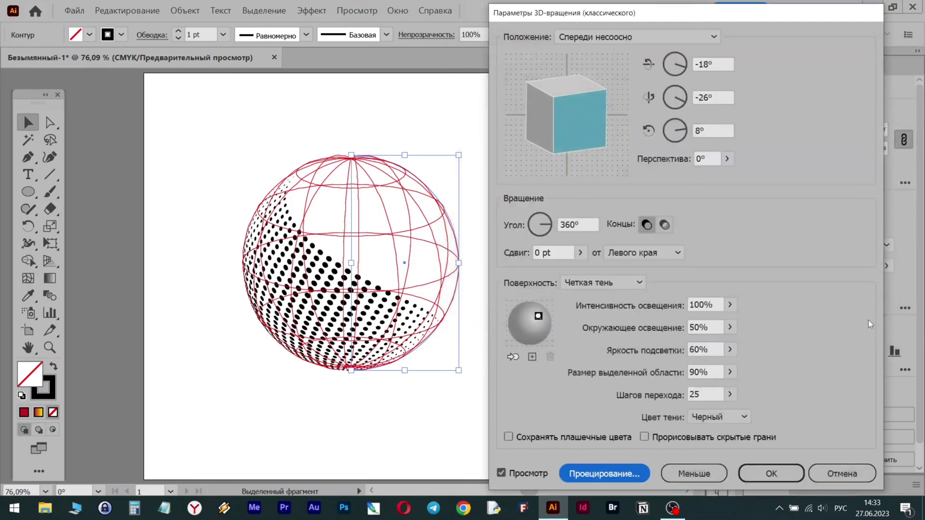
left_click(772, 474)
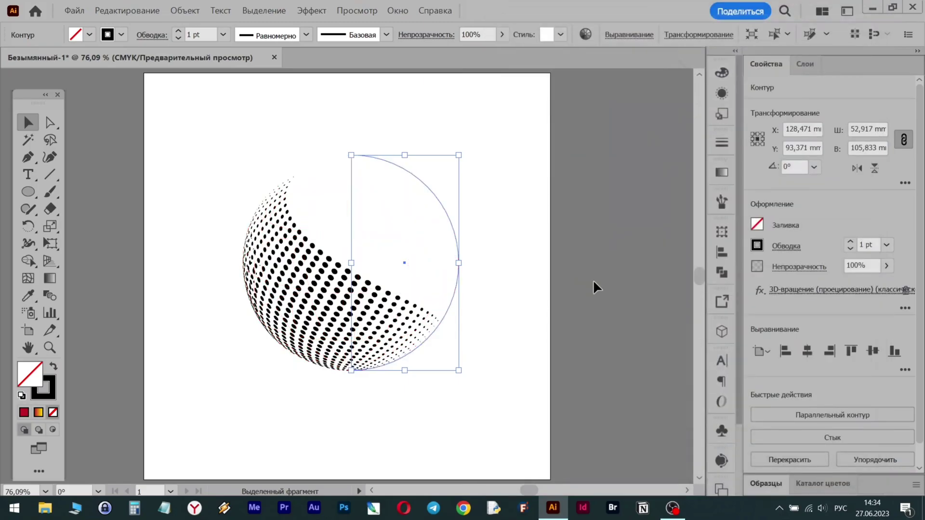
Expand the appearance of the revolved arc into editable artwork
left_click(496, 127)
left_click(459, 277)
left_click(185, 10)
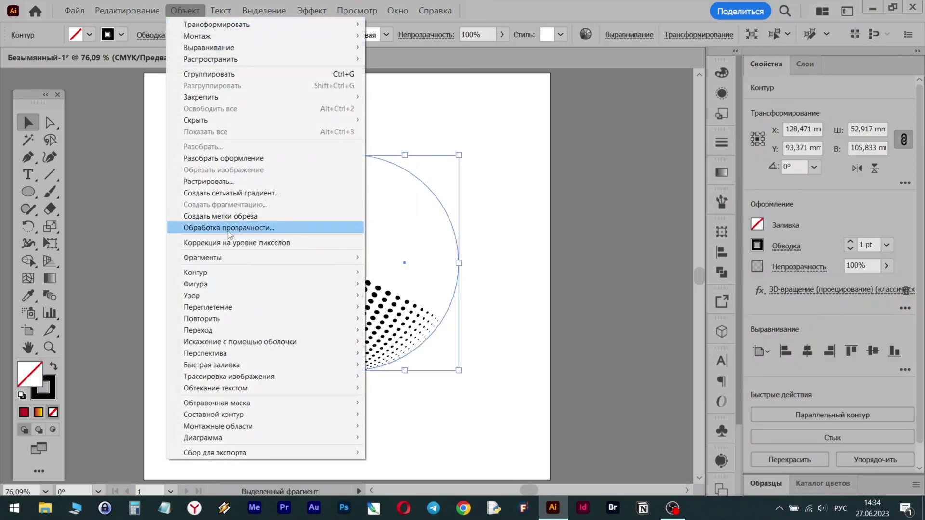
left_click(243, 159)
left_click(481, 175)
Release the clipping mask on the expanded sphere artwork
left_click(361, 232)
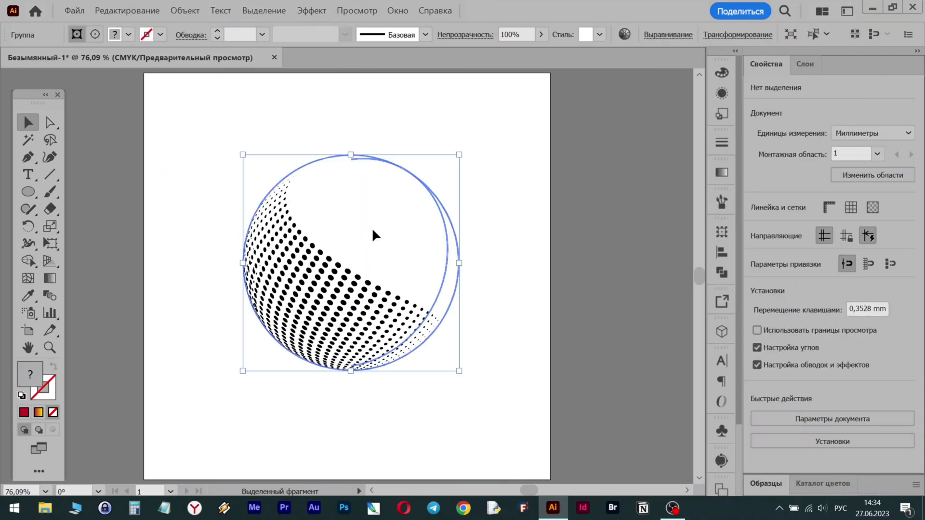
left_click(525, 148)
left_click(397, 216)
scroll(841, 445, "down", 3)
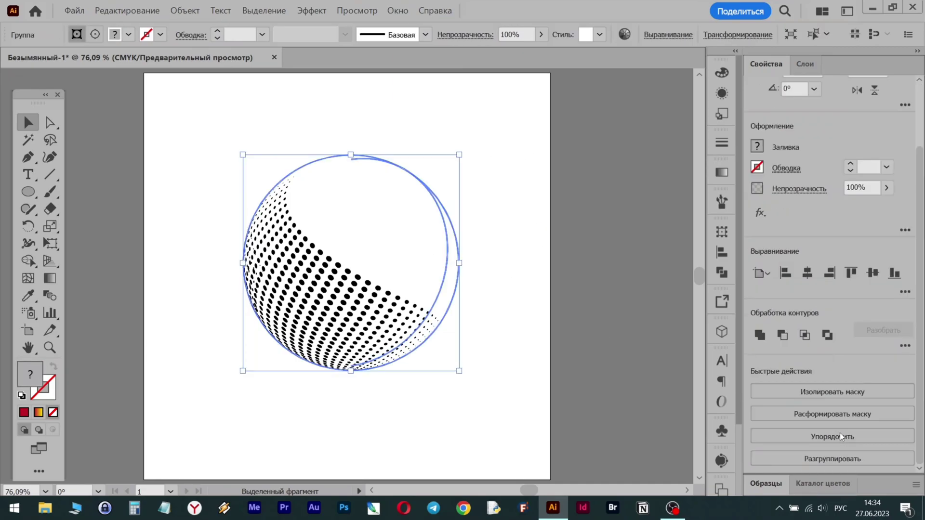
left_click(839, 415)
left_click(516, 162)
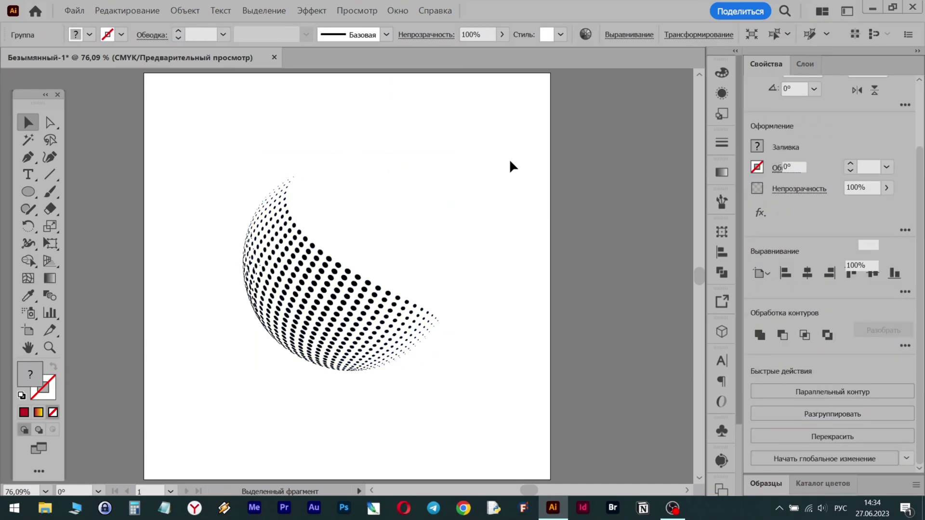
Ungroup the released sphere artwork
left_click(400, 215)
scroll(824, 429, "down", 4)
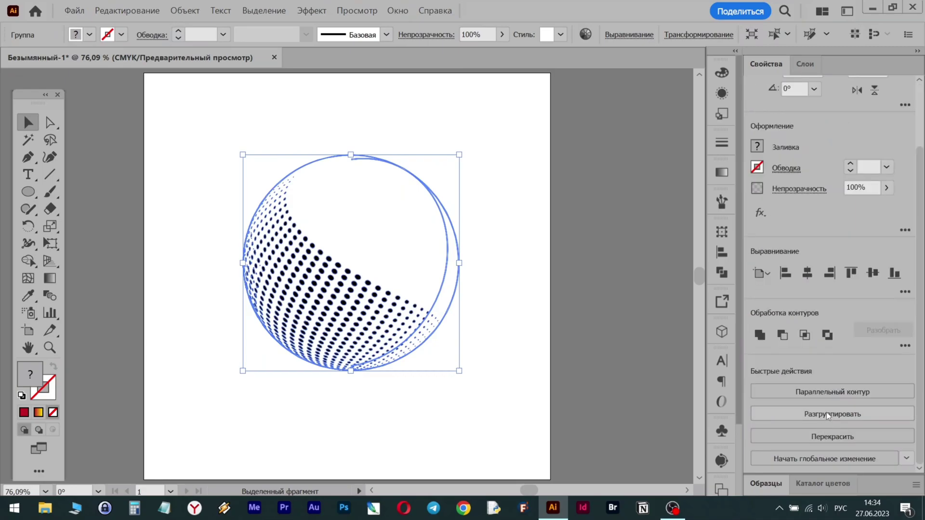
left_click(411, 231)
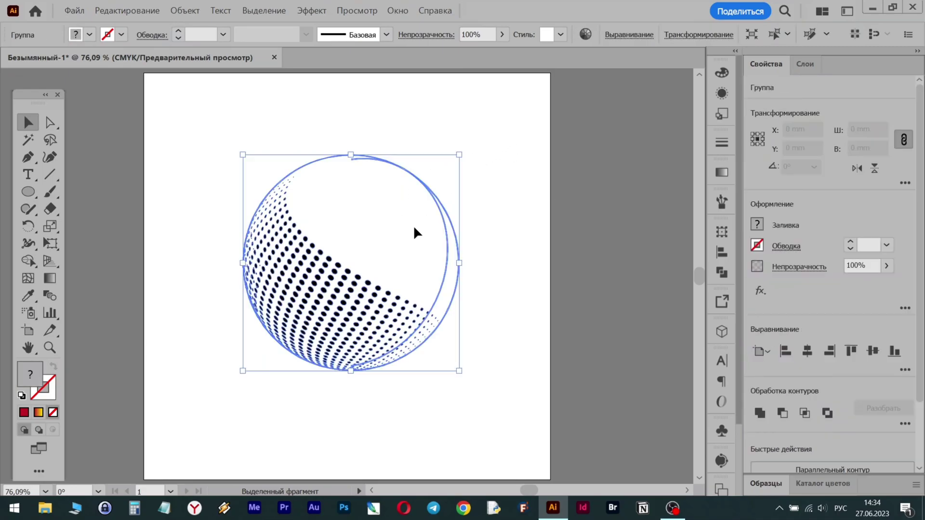
mouse_move(414, 181)
left_mouse_down()
mouse_move(440, 186)
mouse_move(413, 185)
left_mouse_up()
scroll(847, 391, "down", 3)
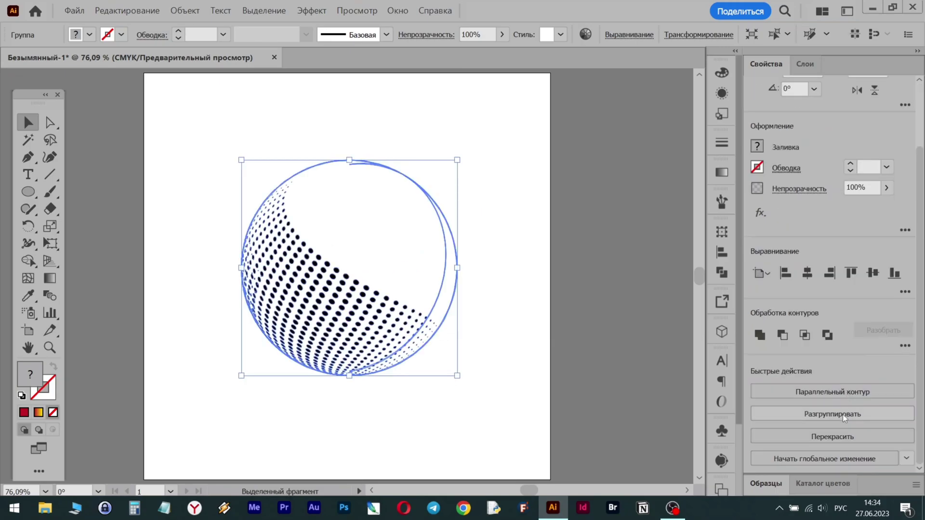
left_click(843, 415)
Pull the empty circular outline away from the dots and delete it
left_click(513, 194)
left_click(390, 226)
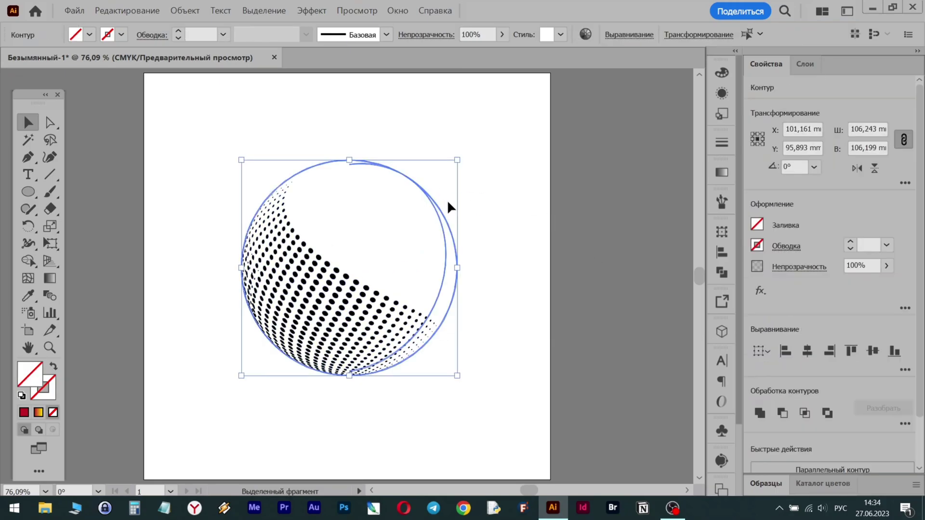
left_click_drag(445, 197, 450, 191)
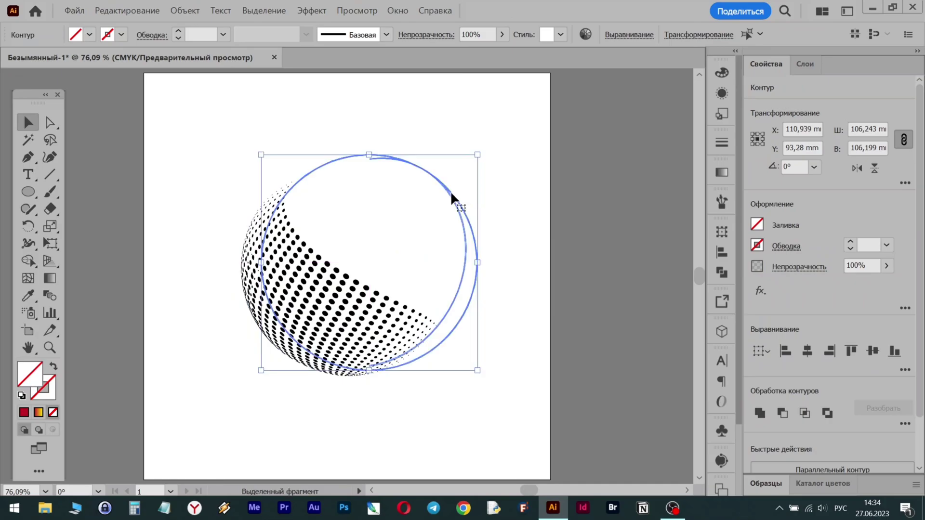
key("Delete")
Move the main dot group up and to the right, and delete the stray dots left behind
left_click_drag(340, 278, 377, 248)
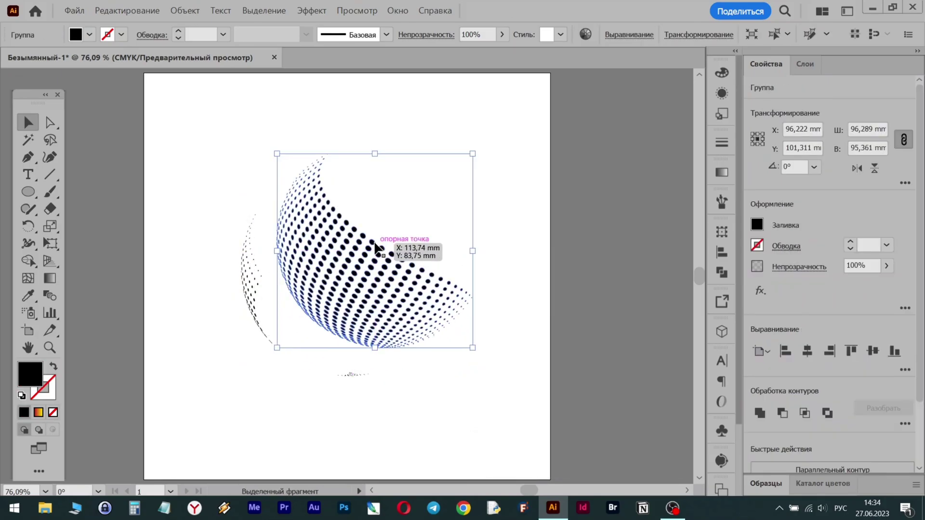
left_click(251, 318)
key("Delete")
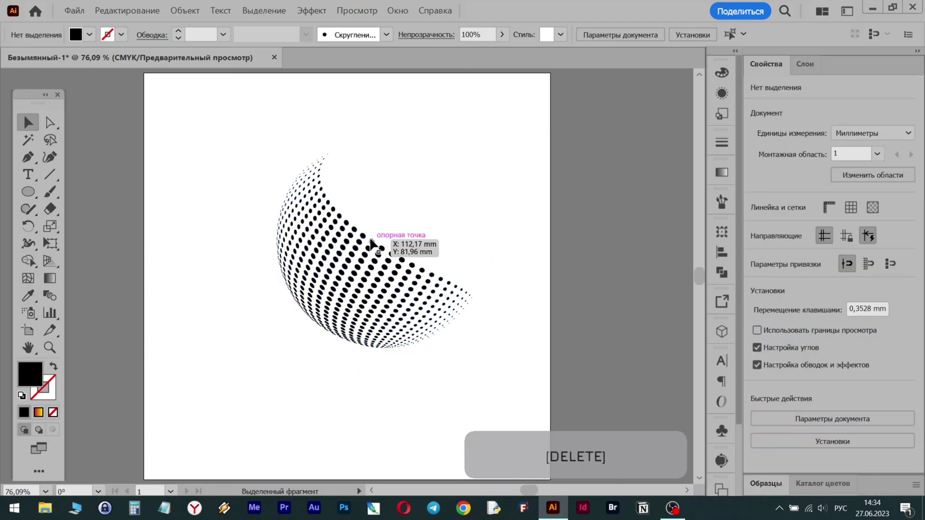
Reposition the dot group closer to the centre of the artboard
left_click_drag(366, 244, 319, 264)
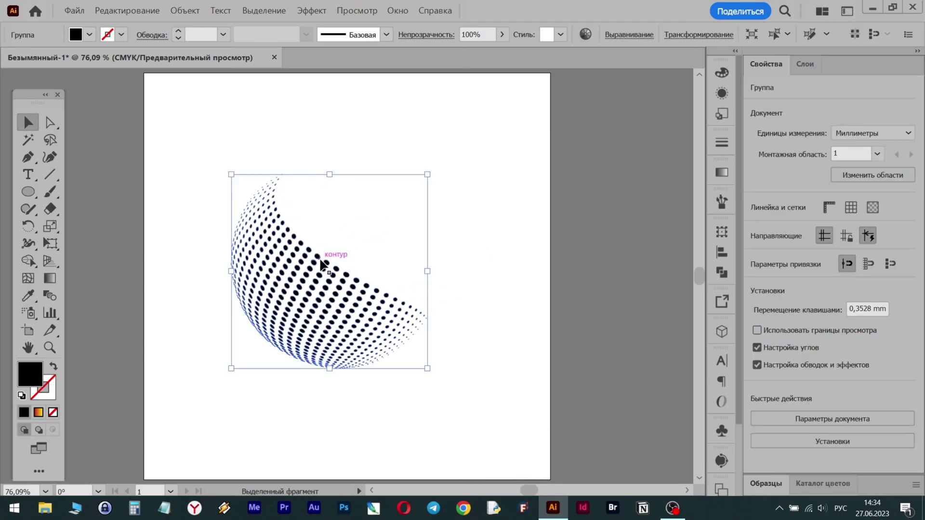
left_click(476, 257)
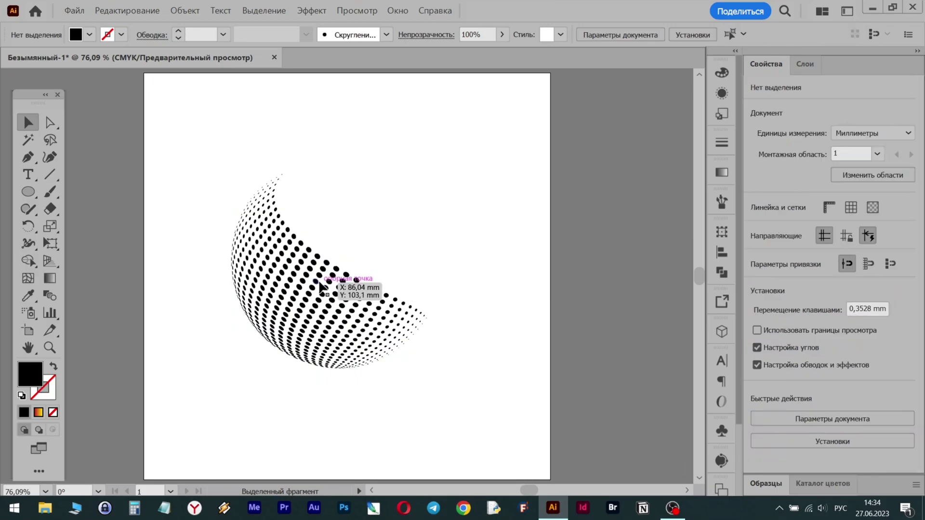
left_click_drag(353, 307, 359, 303)
left_click(494, 262)
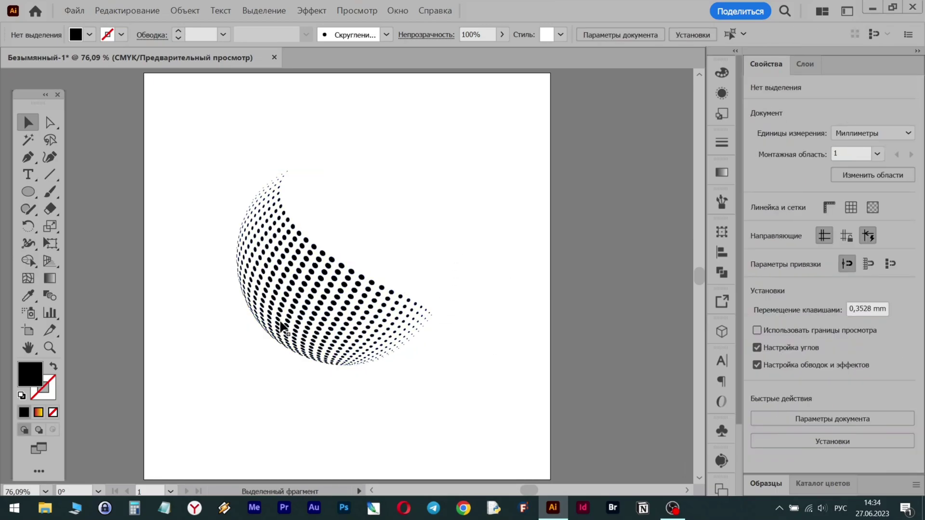
Select the dot group and apply a linear red-to-yellow gradient as its fill
left_click_drag(348, 258, 350, 259)
left_click(758, 225)
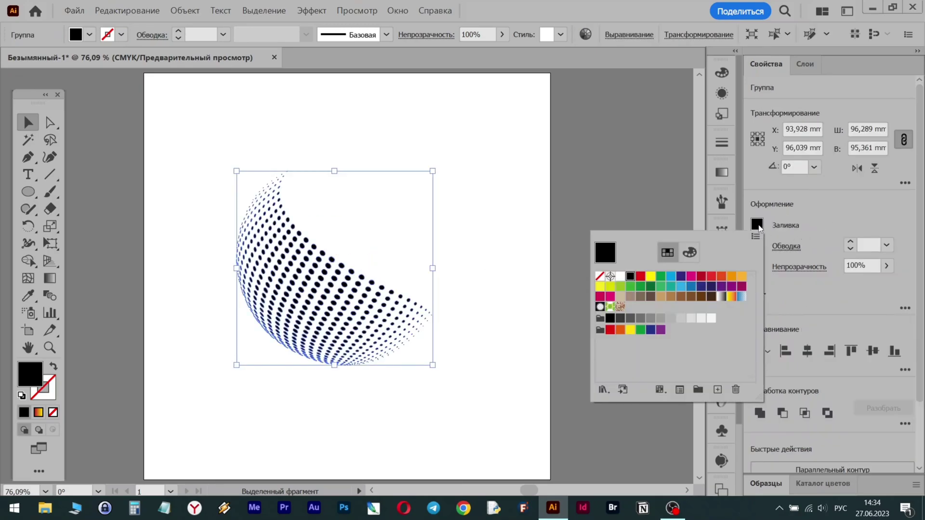
left_click(787, 227)
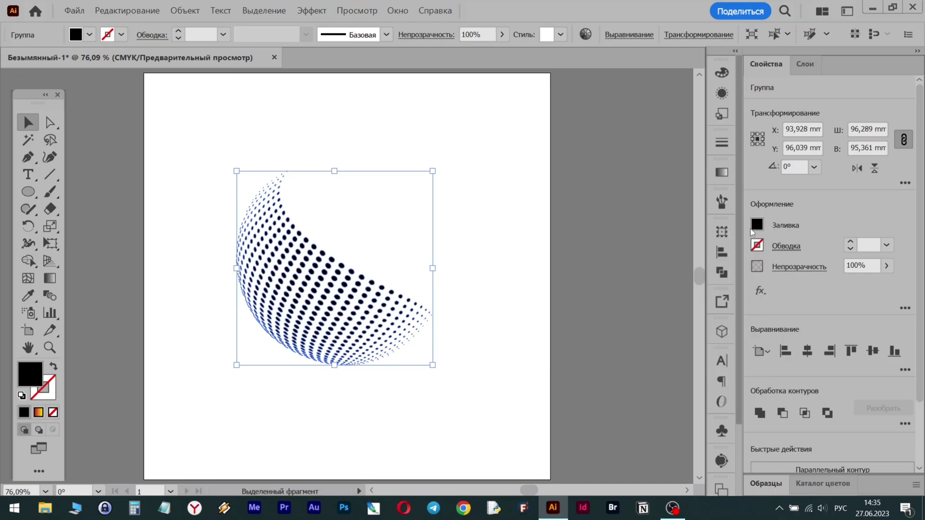
left_click(728, 175)
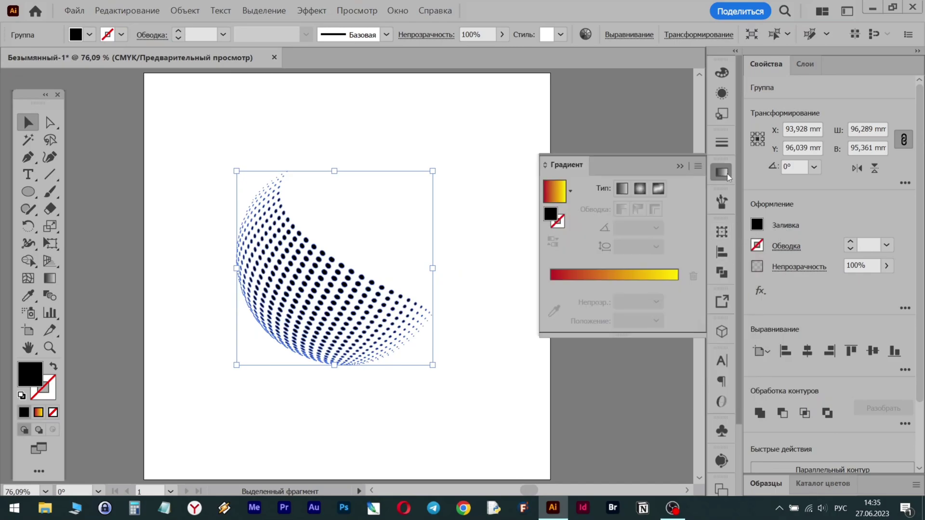
left_click(623, 189)
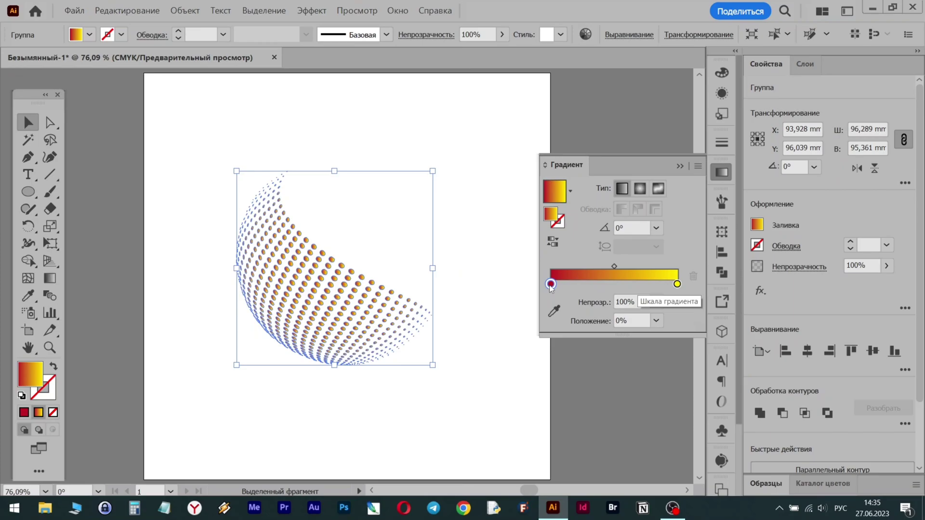
Try green, dark blue and red for the gradient's end stop, and settle on the yellow swatch from the bright colour group
left_click_drag(673, 285, 635, 301)
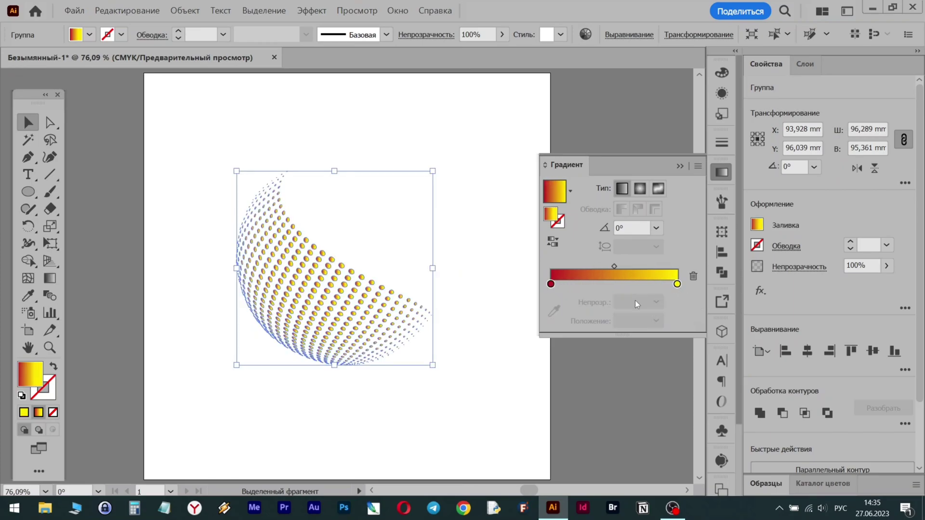
left_click(677, 285)
double_click(677, 284)
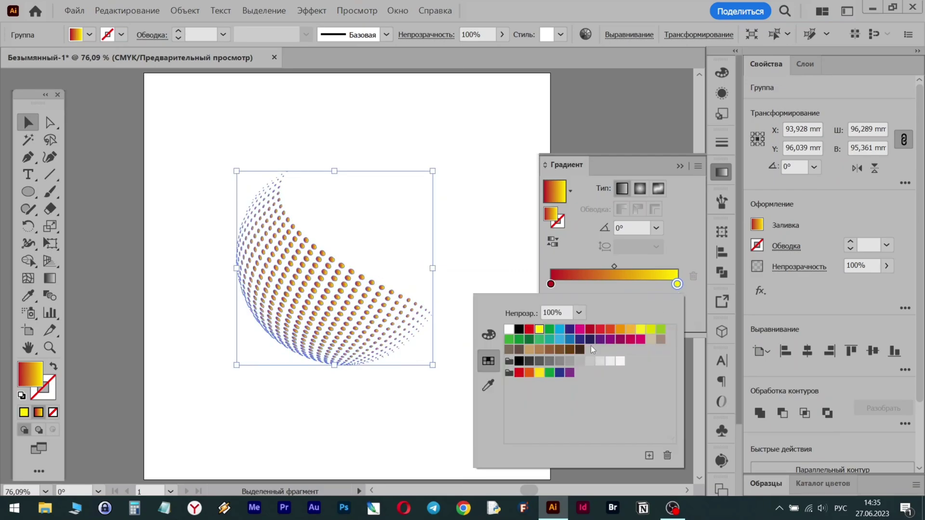
left_click(550, 330)
left_click(569, 329)
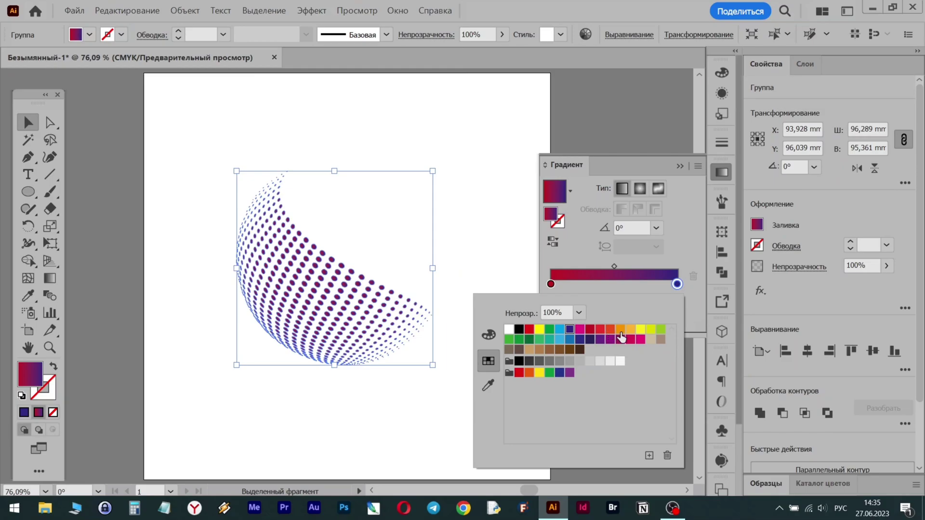
left_click(529, 334)
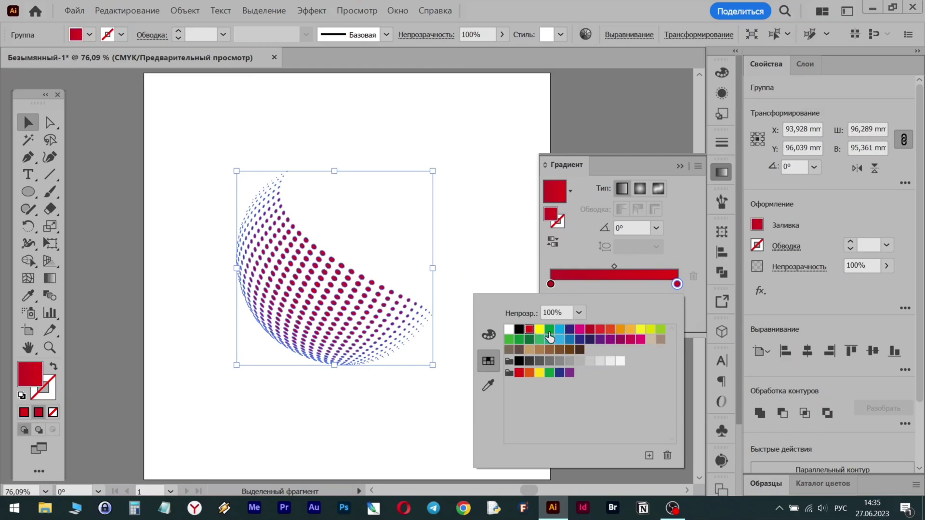
left_click(541, 332)
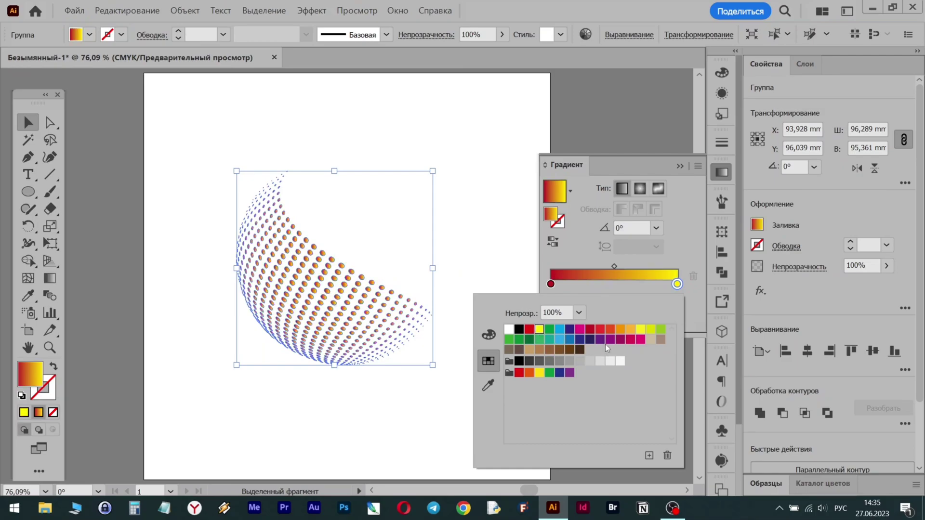
left_click(540, 373)
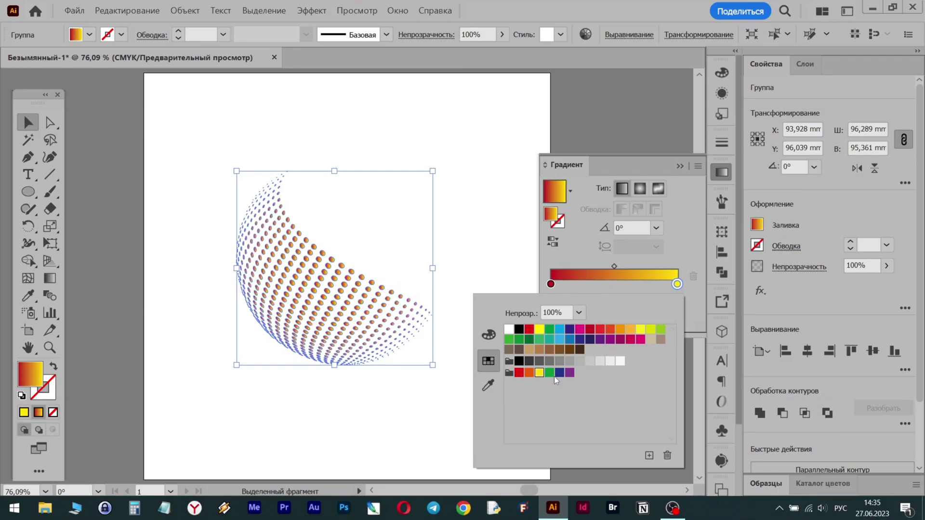
left_click(652, 170)
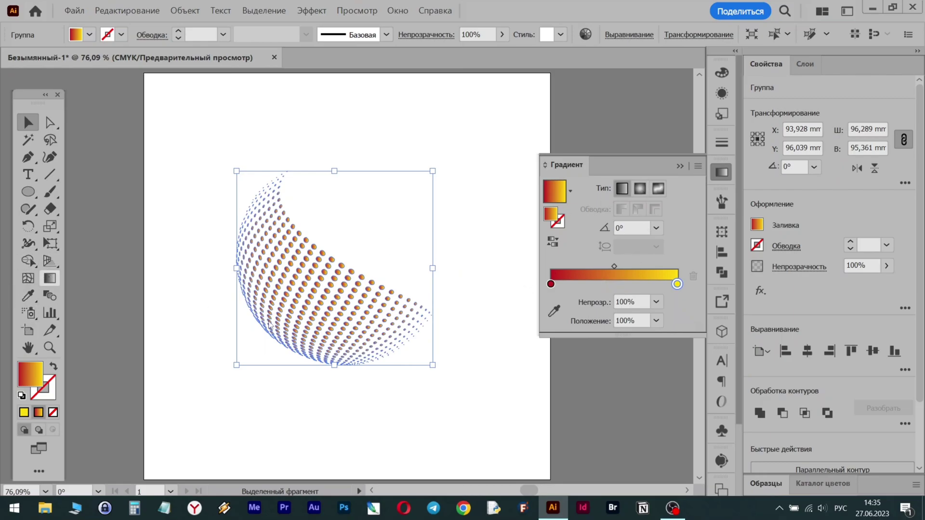
Stretch one gradient across the whole dot group at about 58°, red at the lower left to yellow at the upper right, and deselect
key("g")
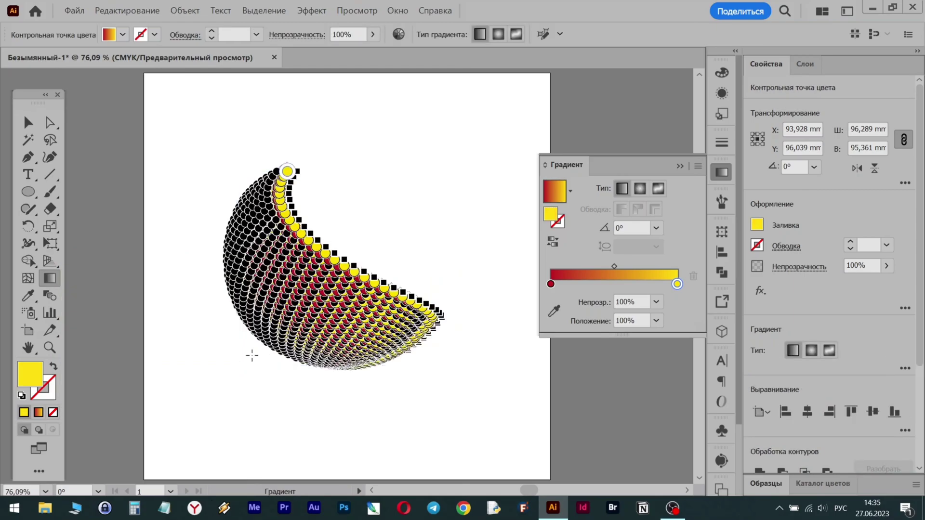
left_click_drag(245, 364, 338, 215)
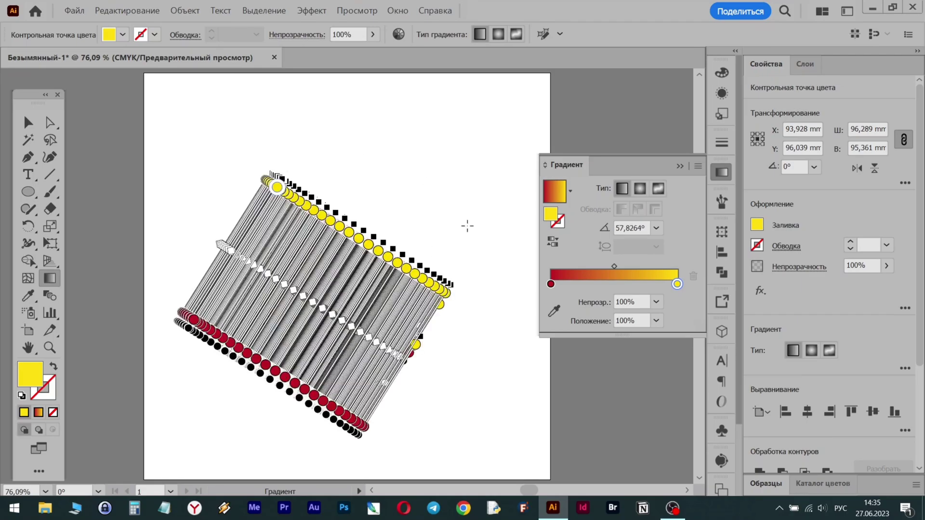
left_click(680, 166)
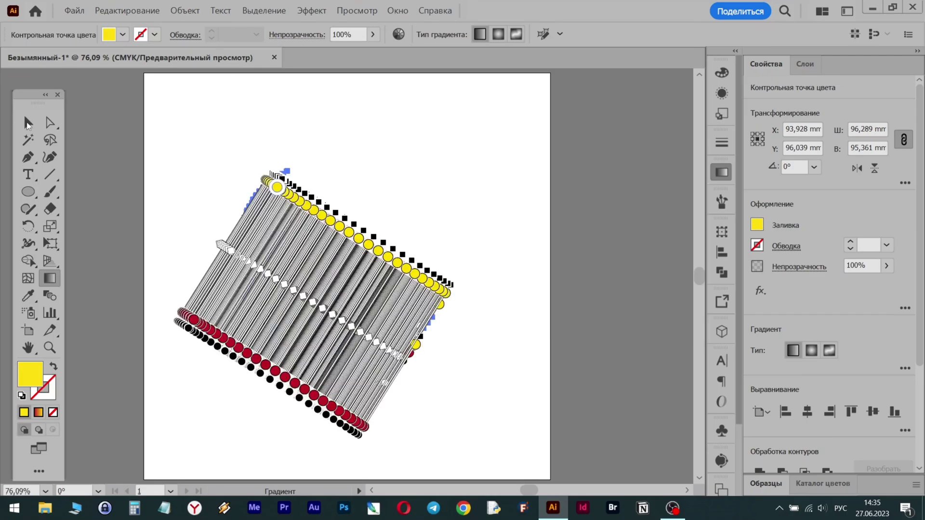
key("v")
left_click(424, 160)
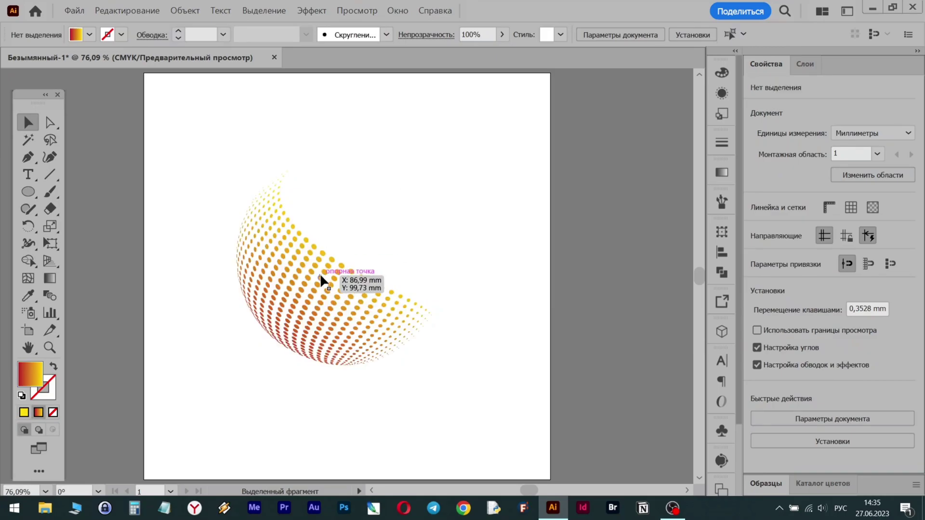
Move the gradient-filled dot group about 4.6 mm right and 4.3 mm up, and deselect it
mouse_move(316, 352)
left_mouse_down()
mouse_move(304, 308)
mouse_move(331, 305)
mouse_move(320, 296)
mouse_move(330, 344)
left_mouse_up()
key("alt")
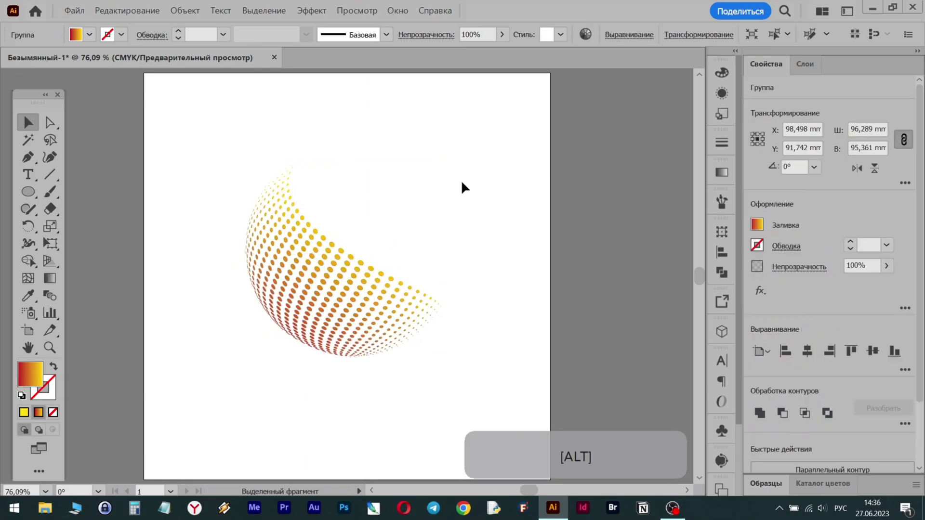
left_click(461, 180)
scroll(313, 287, "up", 5)
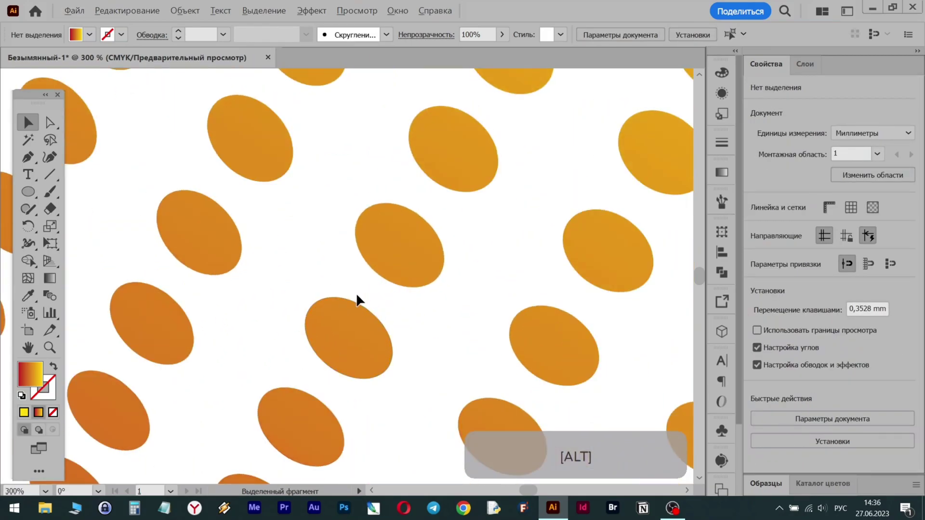